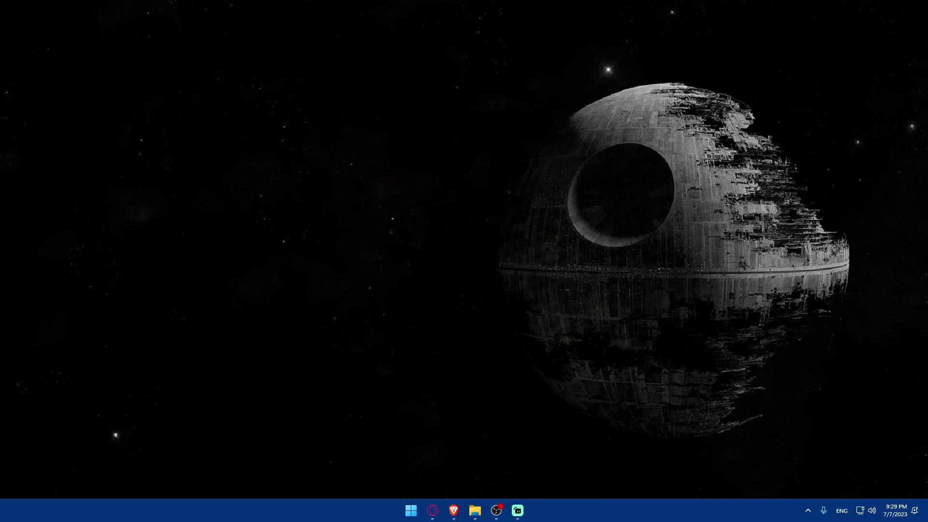
Step: In Brave, search Google for 'streamlabs', visit streamlabs.com, then close that tab
{"action": "left_click", "coordinate": [453, 511]}
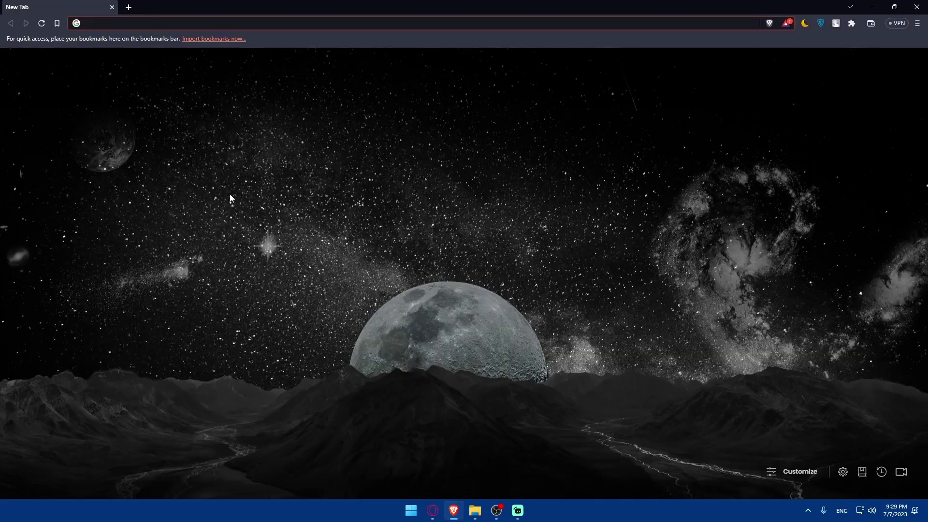
{"action": "left_click", "coordinate": [128, 7]}
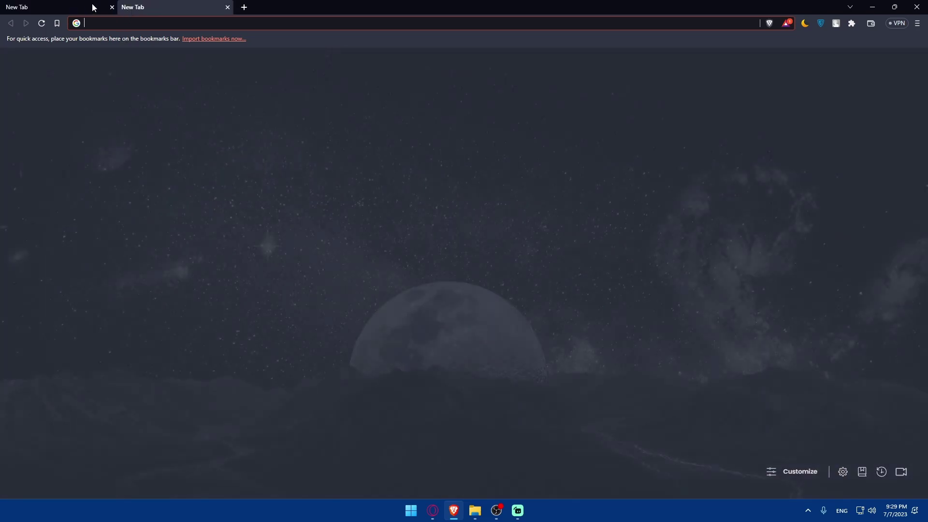
{"action": "left_click", "coordinate": [106, 22]}
{"action": "type", "text": "st"}
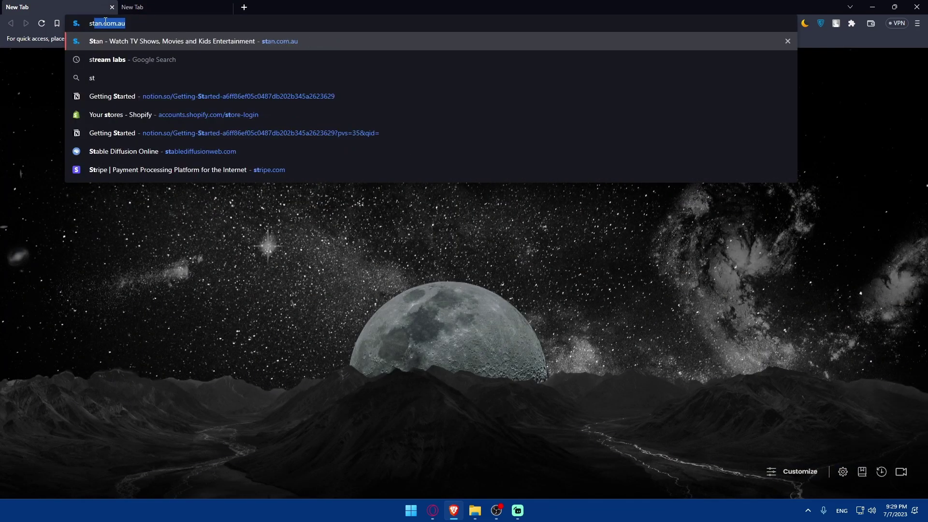
{"action": "type", "text": "ream"}
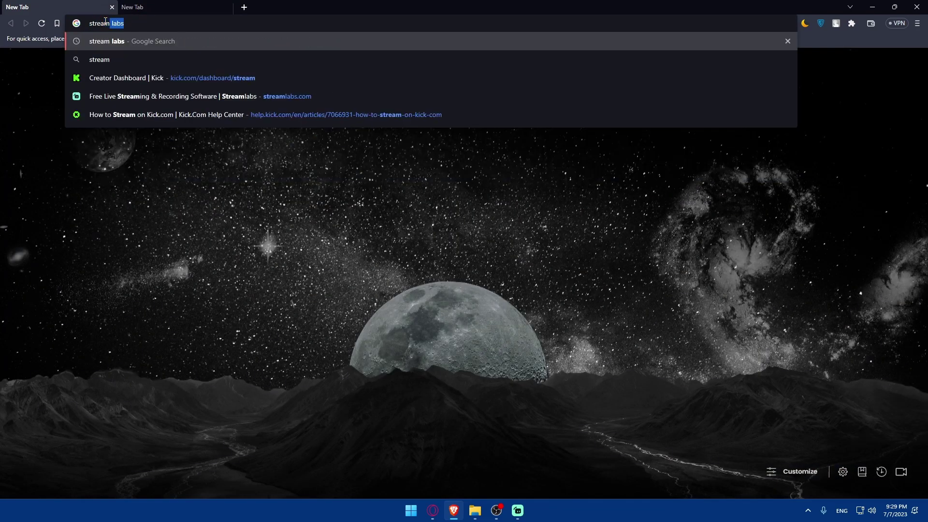
{"action": "type", "text": "labs"}
{"action": "key", "text": "Return"}
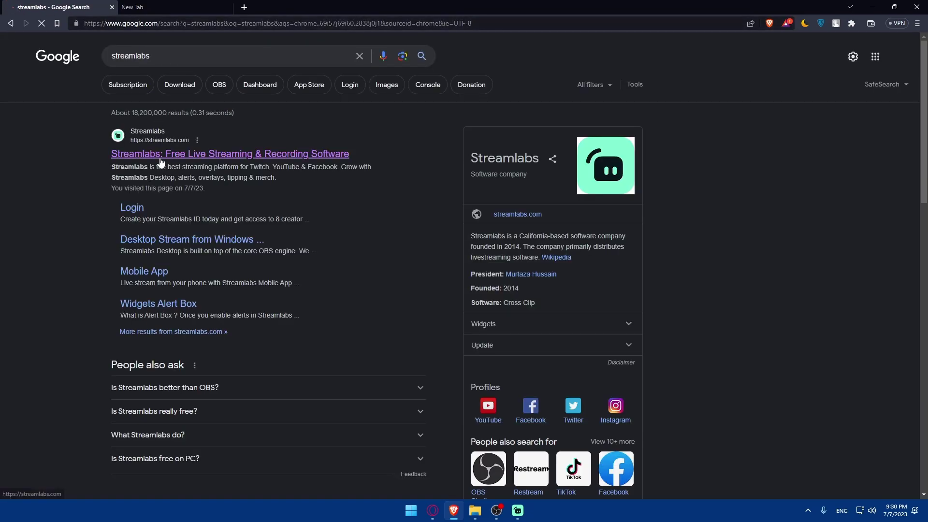
{"action": "left_click", "coordinate": [160, 162]}
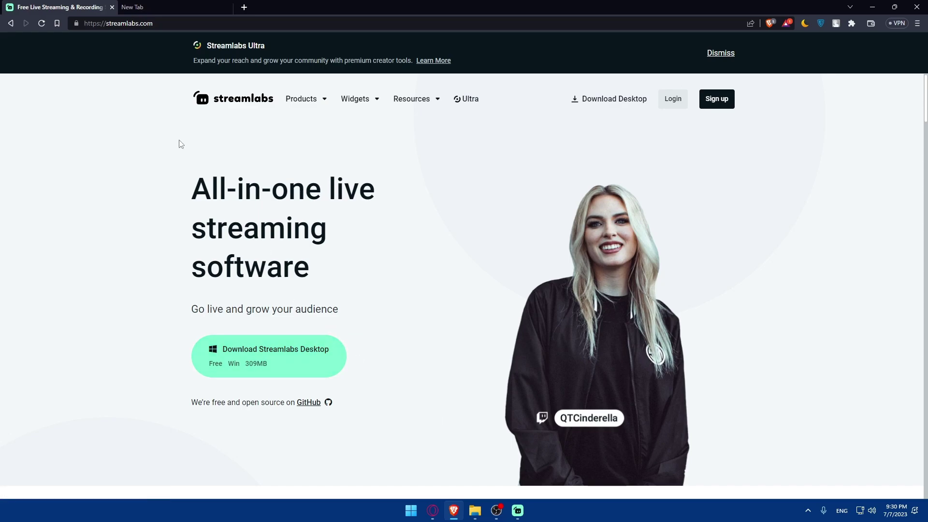
{"action": "left_click", "coordinate": [112, 7]}
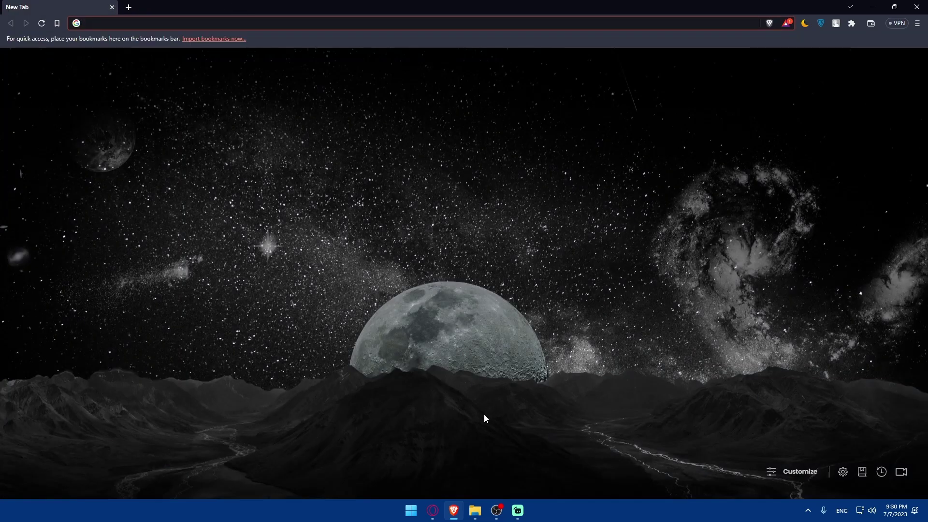
Step: Look at the Streamlabs Desktop sign-in platform list, then skip sign-in to reach the editor
{"action": "left_click", "coordinate": [516, 518]}
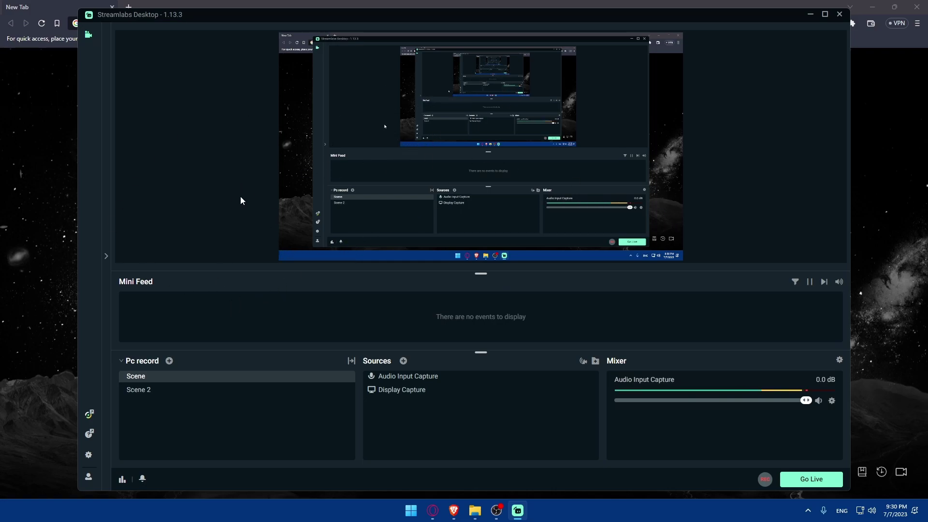
{"action": "left_click", "coordinate": [89, 477]}
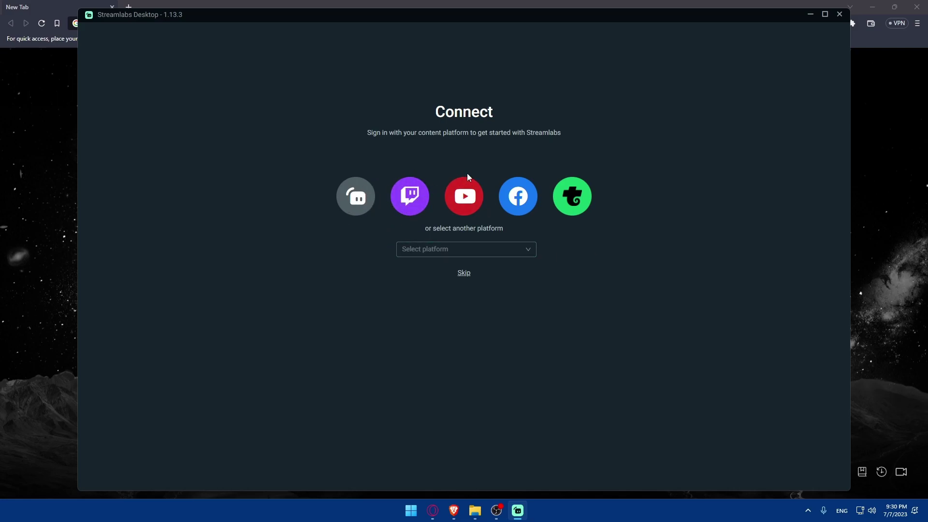
{"action": "left_click", "coordinate": [476, 251]}
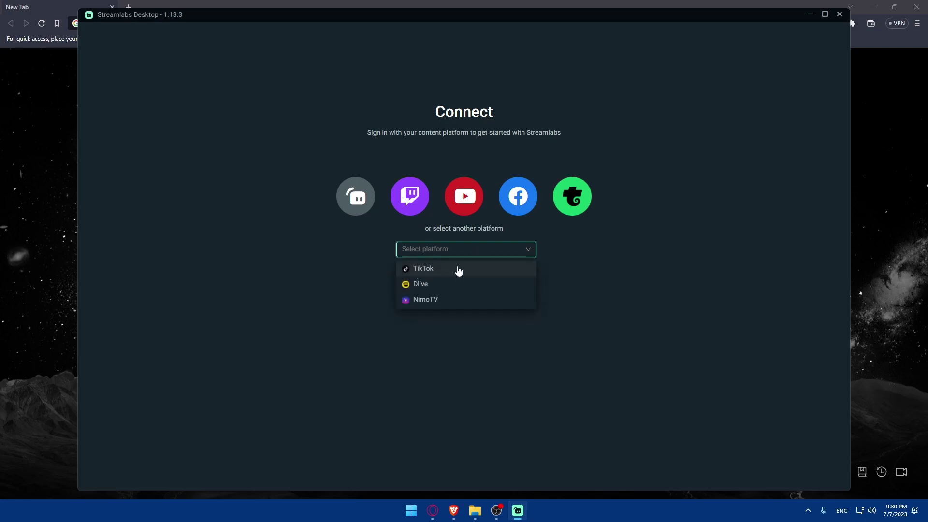
{"action": "left_click", "coordinate": [312, 307]}
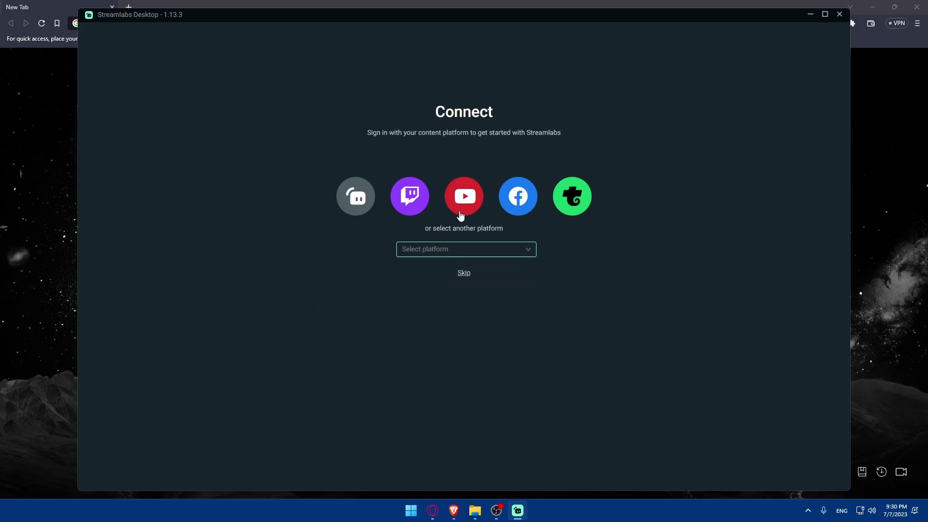
{"action": "left_click", "coordinate": [464, 273]}
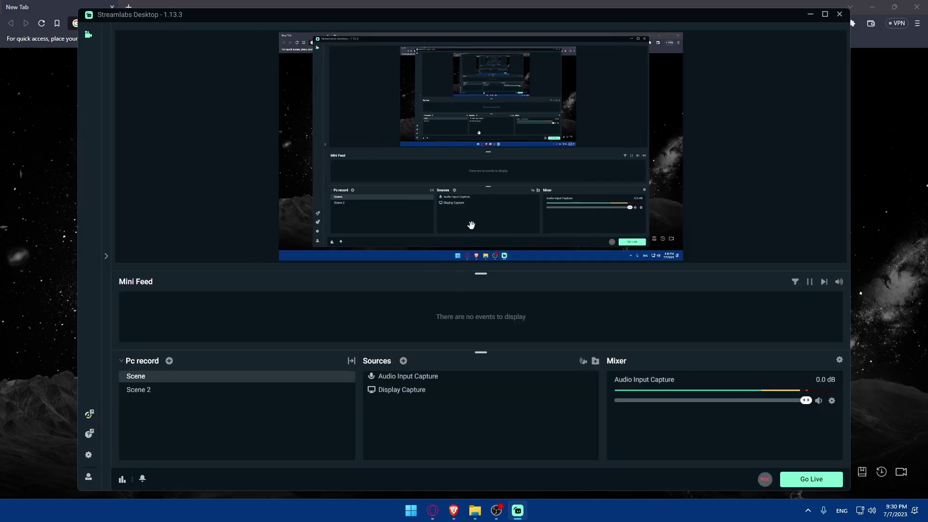
Step: Go to kick.com in the browser and scroll through the home page
{"action": "left_click", "coordinate": [809, 18]}
{"action": "left_click", "coordinate": [367, 27]}
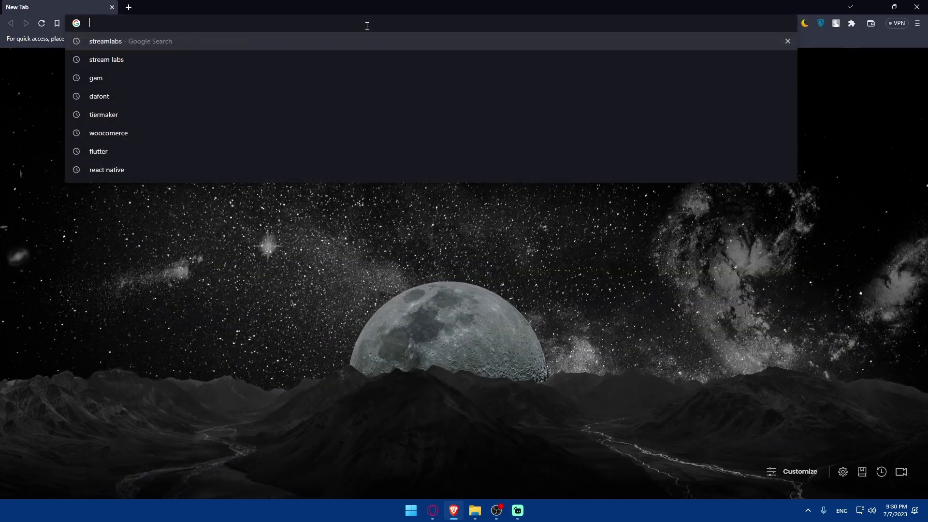
{"action": "type", "text": "kick.c"}
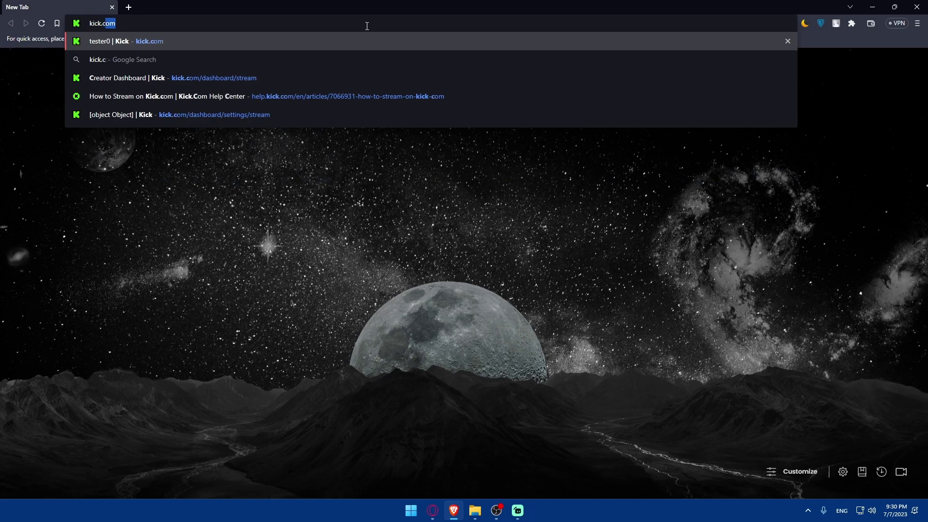
{"action": "key", "text": "Return"}
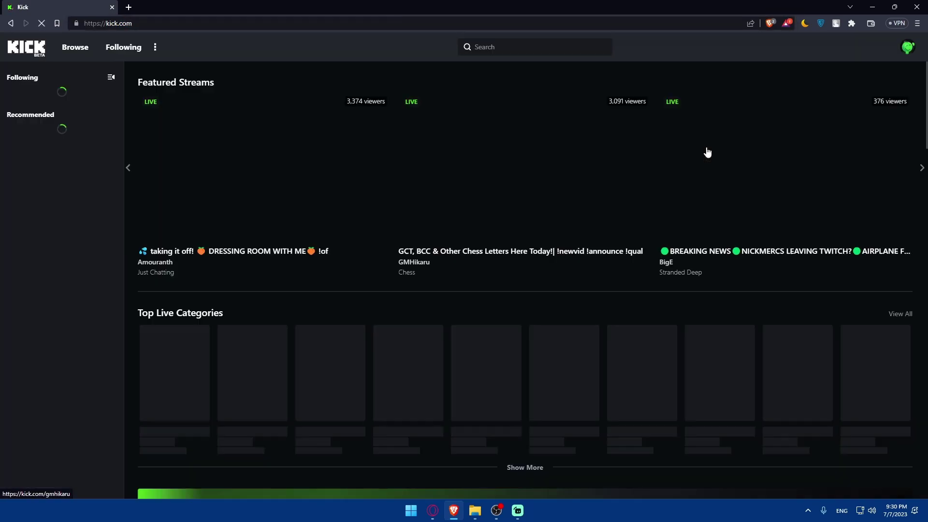
{"action": "scroll", "coordinate": [654, 220], "scroll_direction": "down", "scroll_amount": 5}
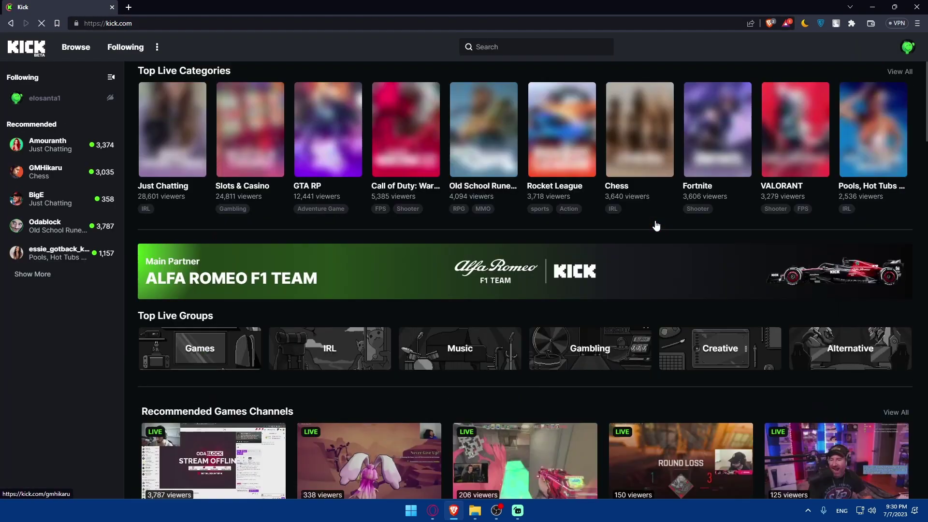
{"action": "scroll", "coordinate": [655, 221], "scroll_direction": "down", "scroll_amount": 7}
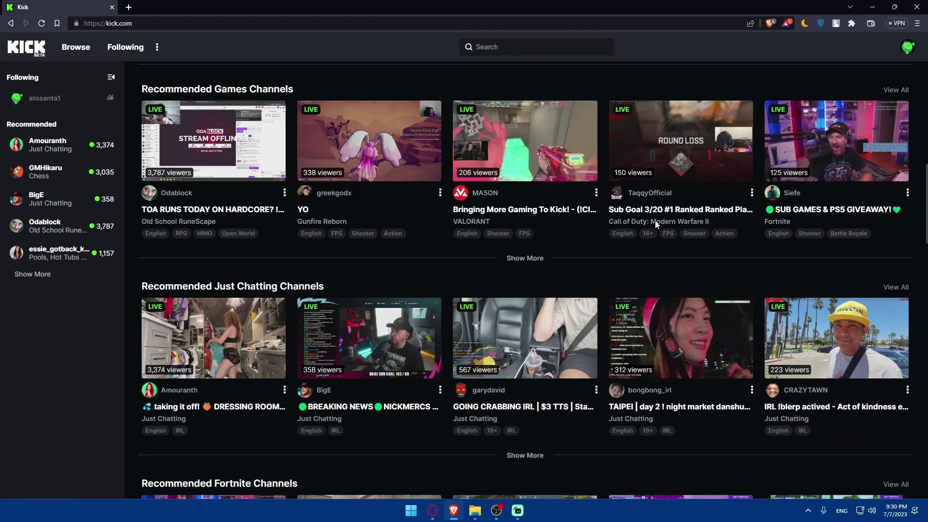
{"action": "scroll", "coordinate": [654, 220], "scroll_direction": "up", "scroll_amount": 12}
{"action": "scroll", "coordinate": [654, 220], "scroll_direction": "down", "scroll_amount": 13}
{"action": "scroll", "coordinate": [656, 226], "scroll_direction": "down", "scroll_amount": 7}
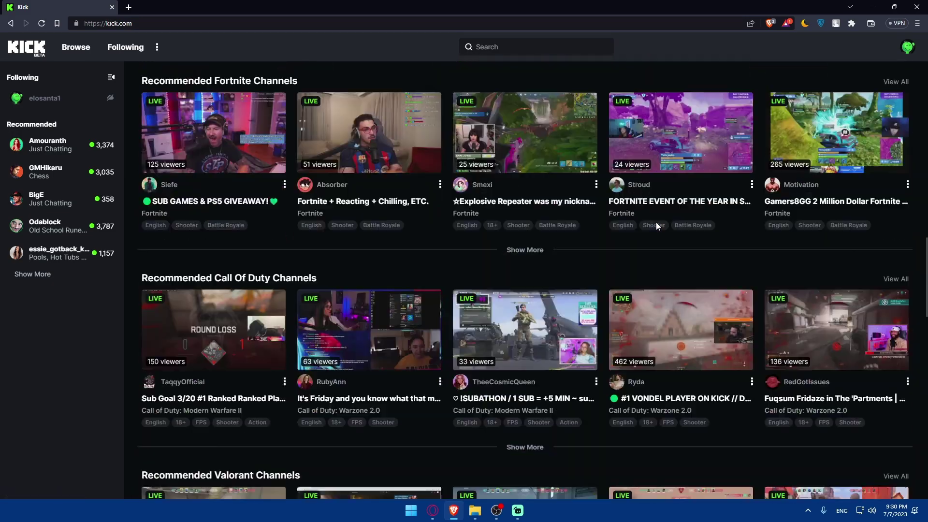
{"action": "scroll", "coordinate": [656, 226], "scroll_direction": "up", "scroll_amount": 5}
{"action": "scroll", "coordinate": [656, 225], "scroll_direction": "down", "scroll_amount": 3}
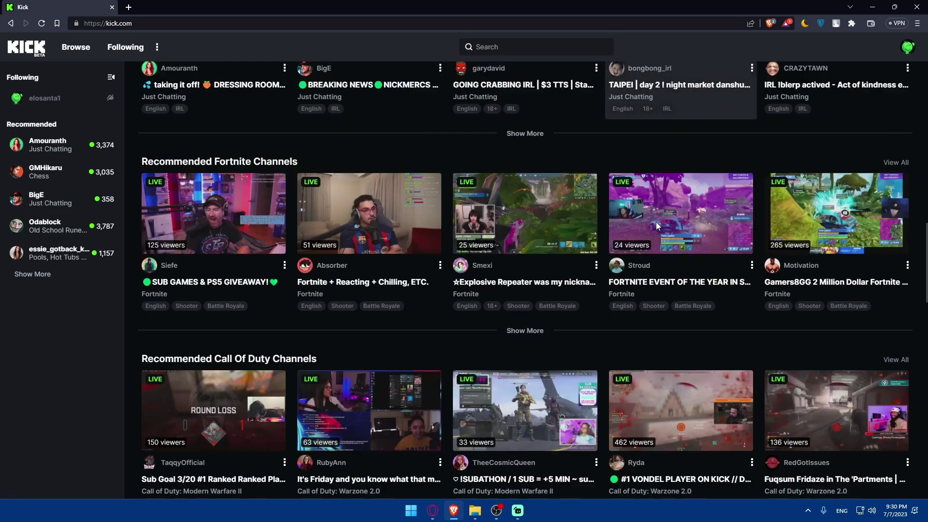
Step: Open the Creator Dashboard from the Kick profile avatar menu
{"action": "left_click", "coordinate": [908, 51]}
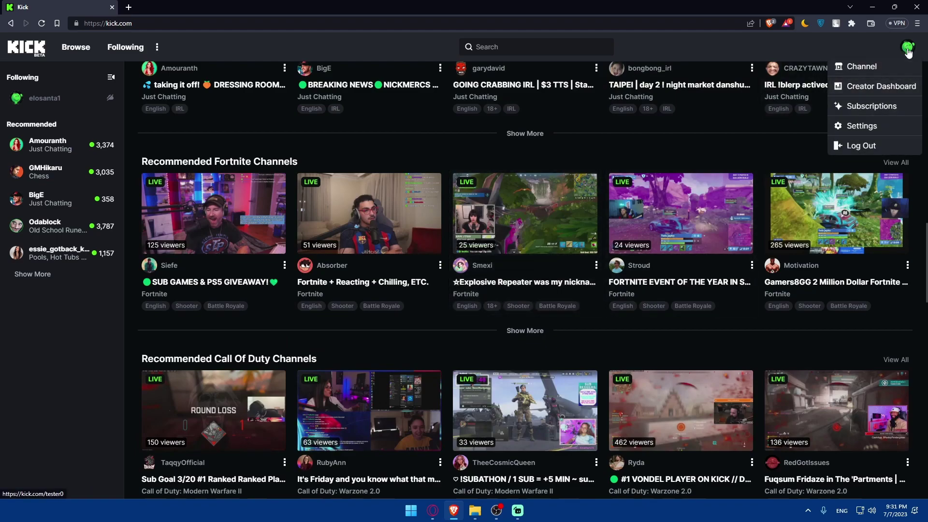
{"action": "left_click", "coordinate": [907, 50]}
{"action": "left_click", "coordinate": [910, 49]}
{"action": "left_click", "coordinate": [870, 86]}
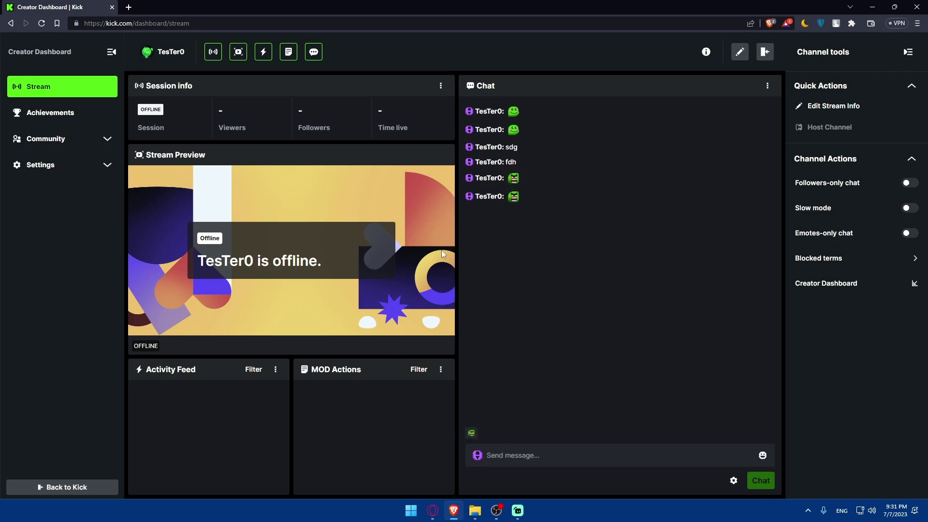
Step: Show the Ultra settings page with its Starter vs Ultra ($19/mo, $149/year) comparison
{"action": "left_click", "coordinate": [518, 510]}
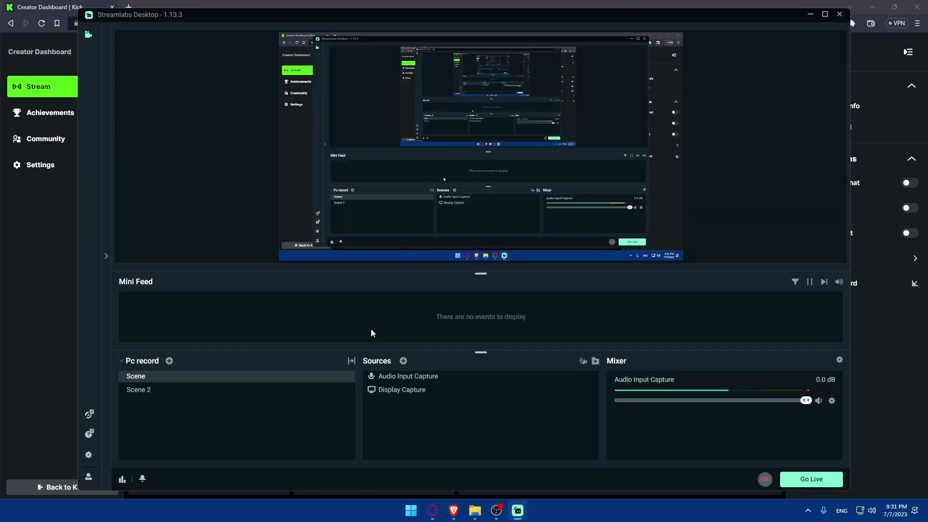
{"action": "left_click", "coordinate": [88, 455]}
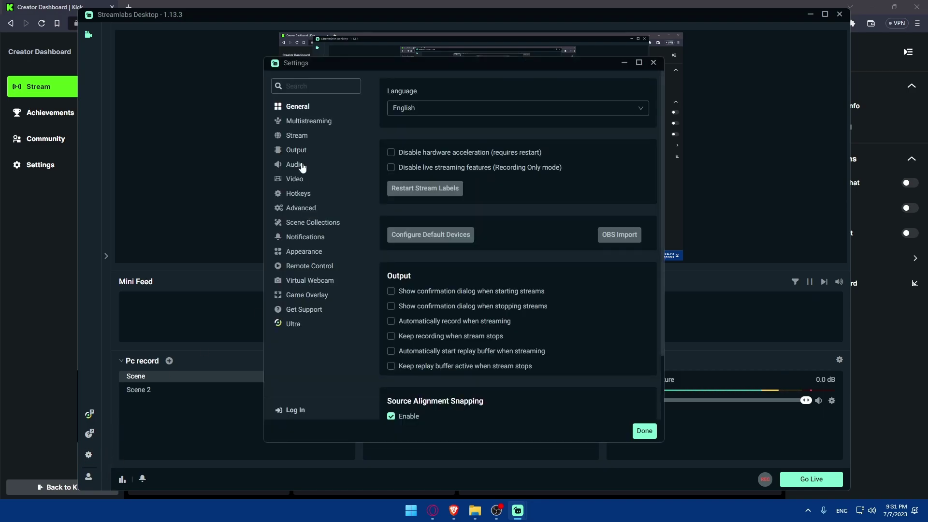
{"action": "left_click", "coordinate": [294, 324]}
{"action": "scroll", "coordinate": [435, 251], "scroll_direction": "down", "scroll_amount": 5}
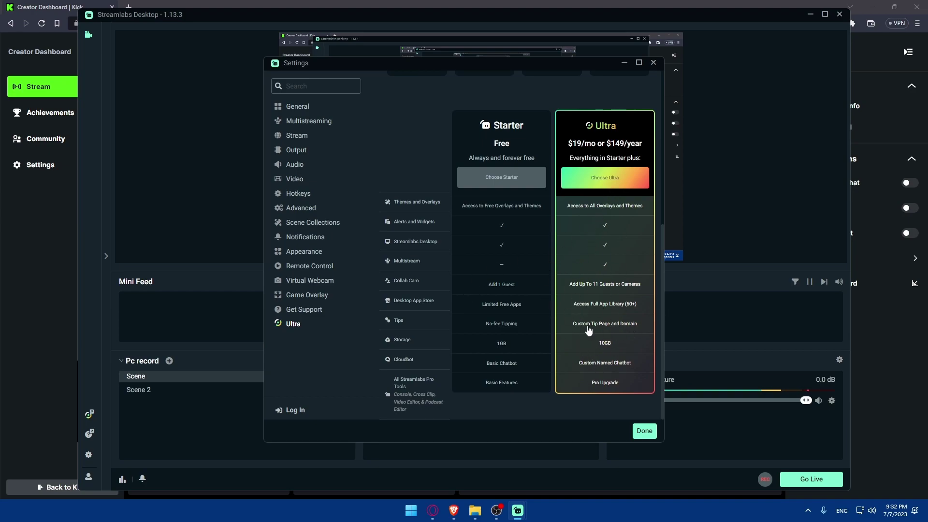
Step: On the Stream page, try Streaming Services, keep Custom Streaming Server, then return to Kick's dashboard
{"action": "left_click", "coordinate": [297, 137]}
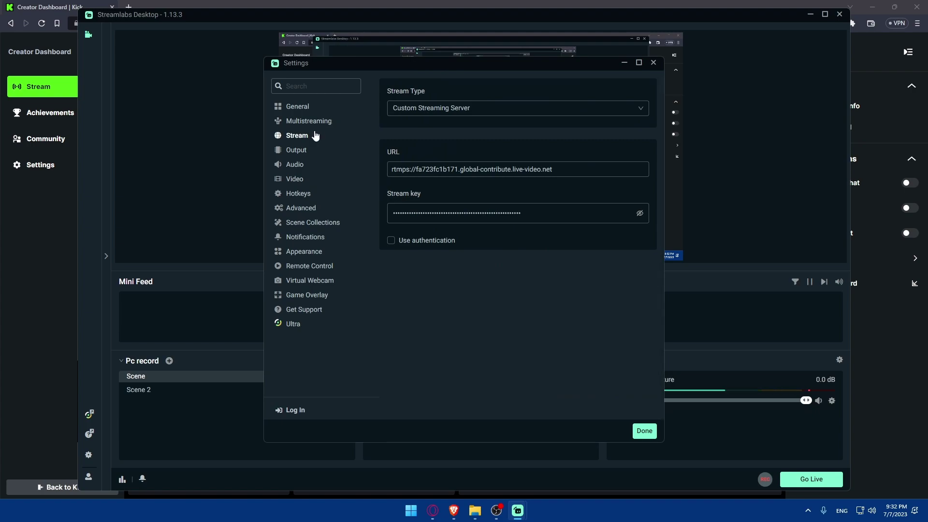
{"action": "left_click", "coordinate": [436, 108]}
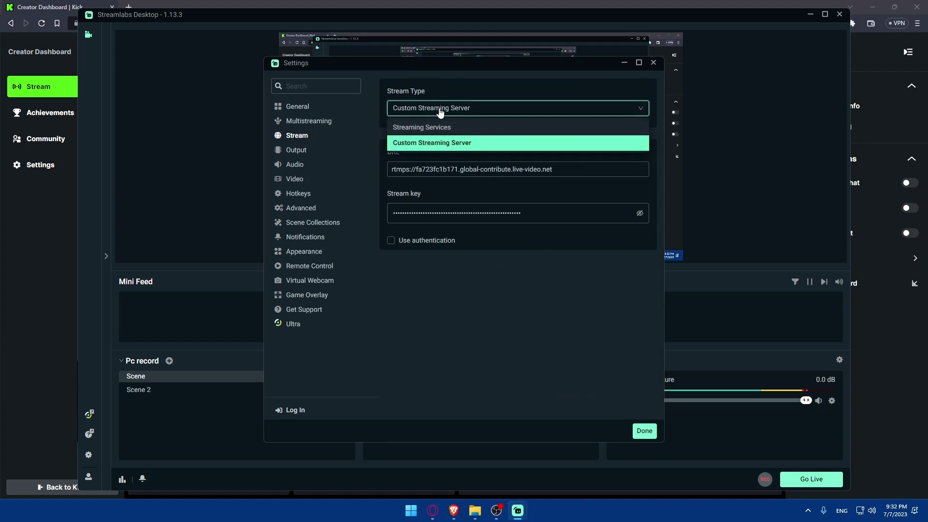
{"action": "left_click", "coordinate": [425, 126]}
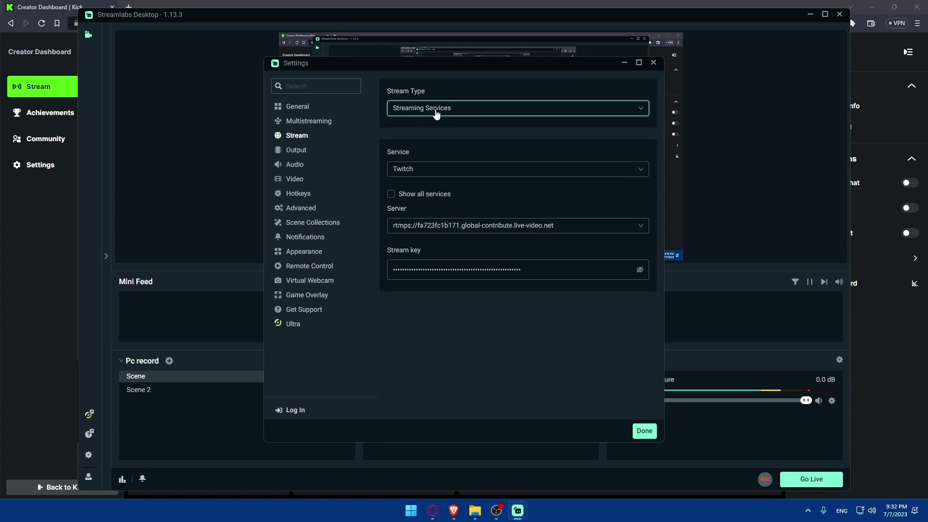
{"action": "left_click", "coordinate": [460, 112]}
{"action": "left_click", "coordinate": [461, 112]}
{"action": "left_click", "coordinate": [430, 112]}
{"action": "left_click", "coordinate": [431, 112]}
{"action": "left_click", "coordinate": [428, 169]}
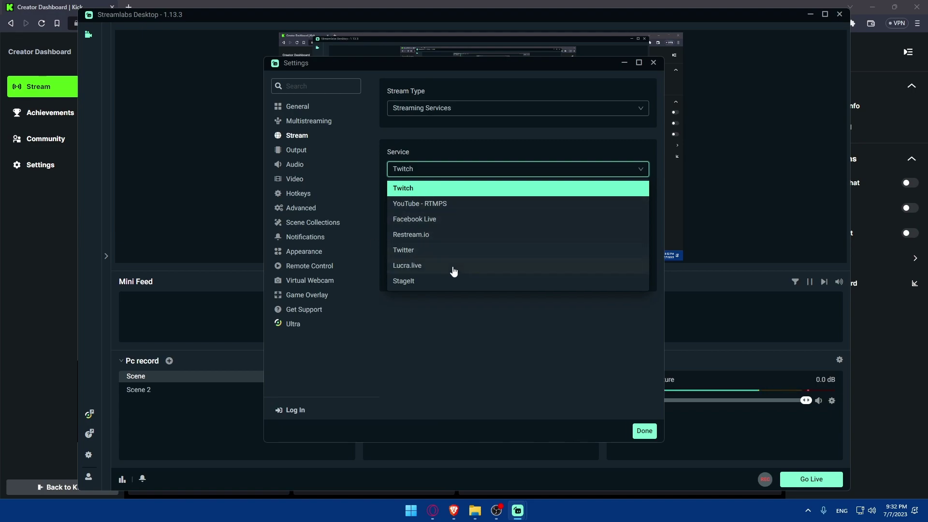
{"action": "left_click", "coordinate": [429, 109]}
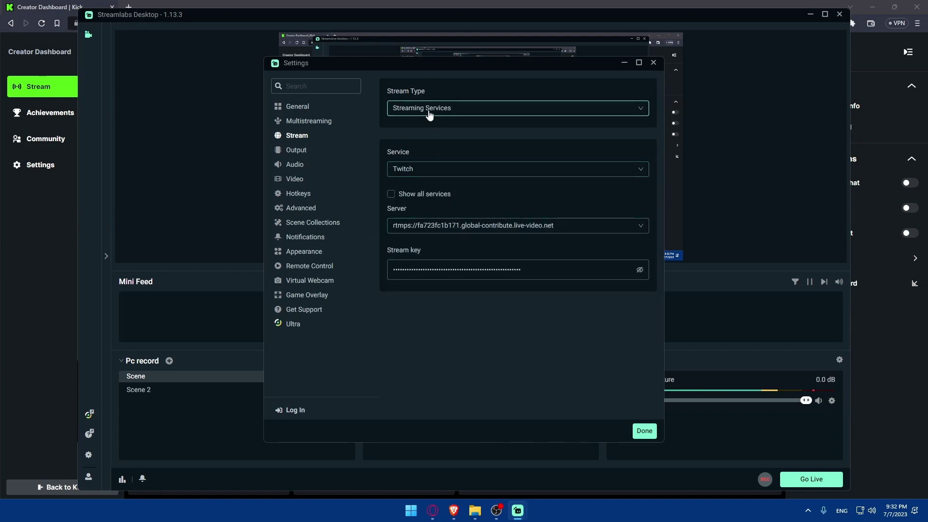
{"action": "left_click", "coordinate": [438, 144]}
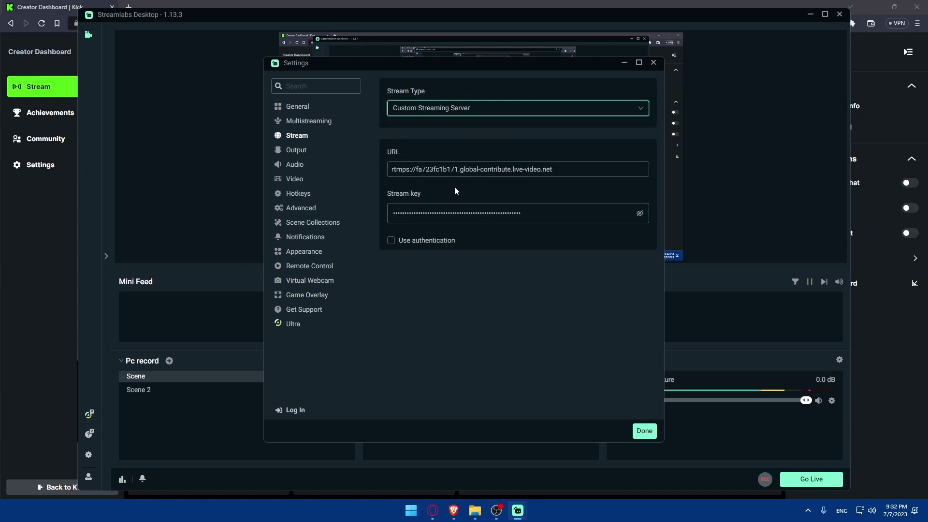
{"action": "left_click", "coordinate": [59, 233]}
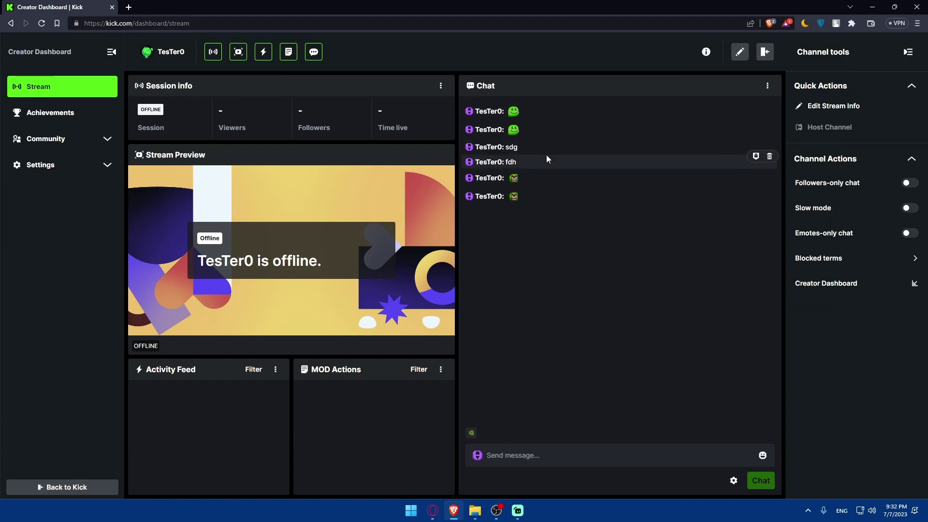
Step: Open Kick's Stream URL and Key page, compare it with Streamlabs settings, and close them with Done
{"action": "left_click", "coordinate": [71, 165]}
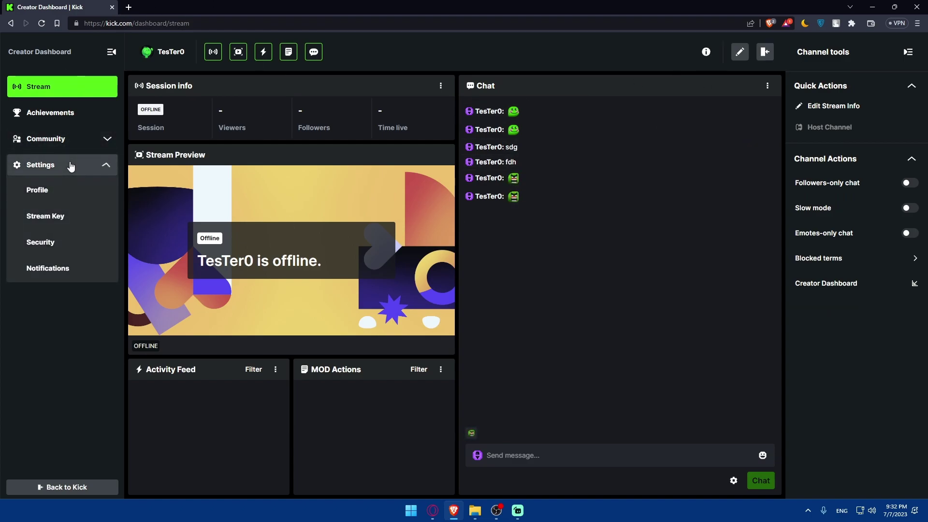
{"action": "left_click", "coordinate": [58, 220]}
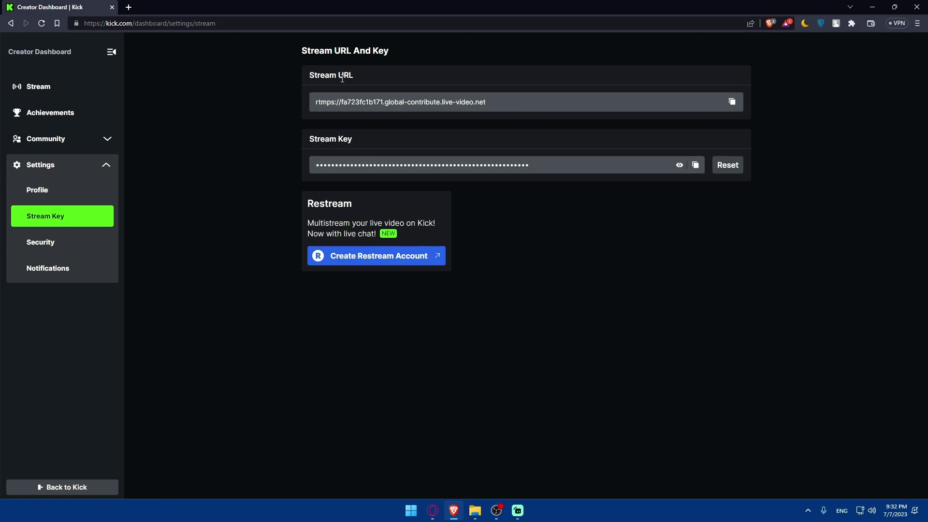
{"action": "mouse_move", "coordinate": [517, 510]}
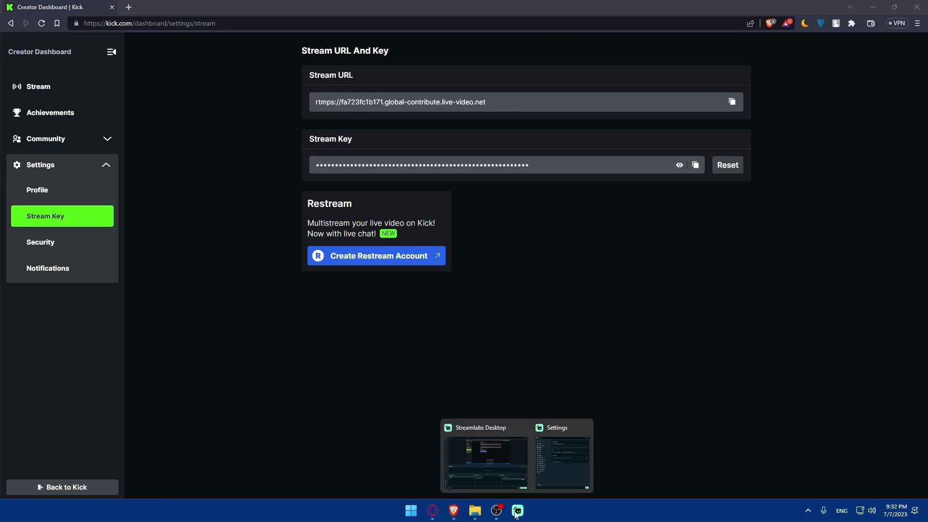
{"action": "left_click", "coordinate": [545, 447]}
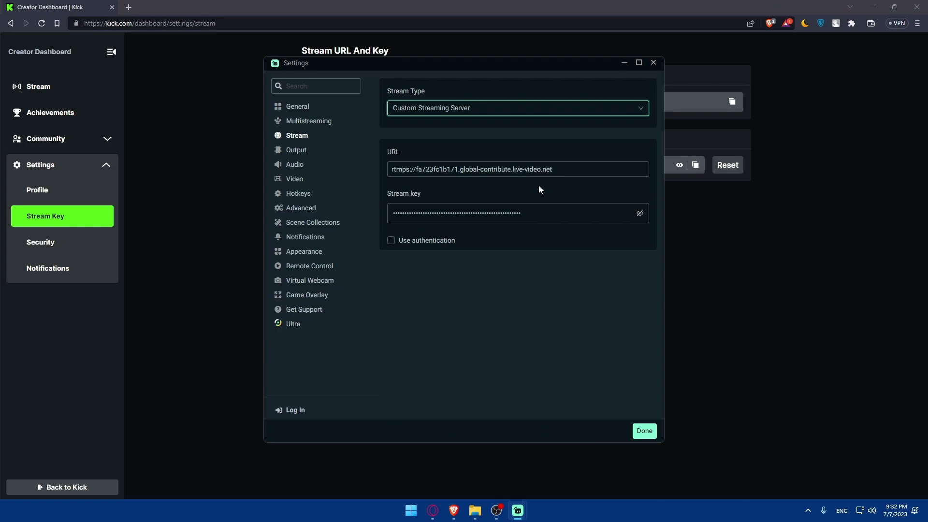
{"action": "key", "text": "alt+Tab"}
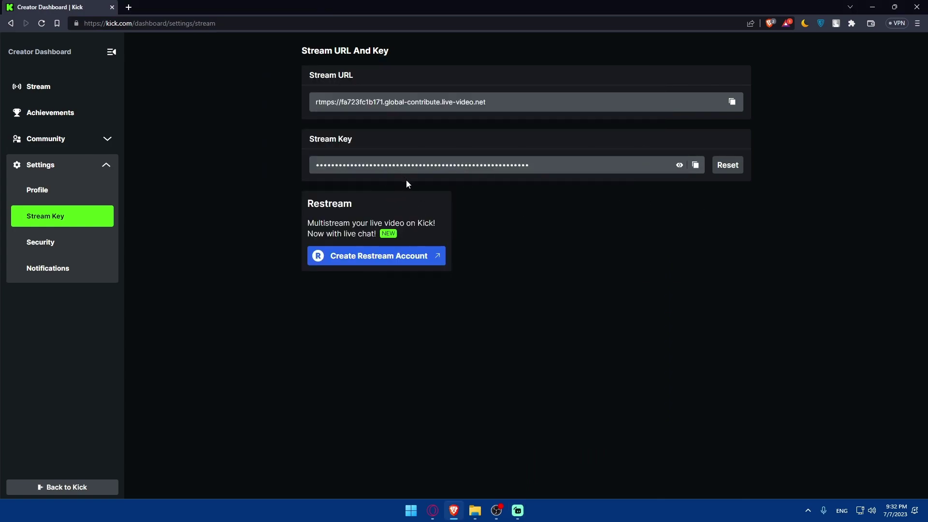
{"action": "mouse_move", "coordinate": [518, 510]}
{"action": "left_click", "coordinate": [543, 465]}
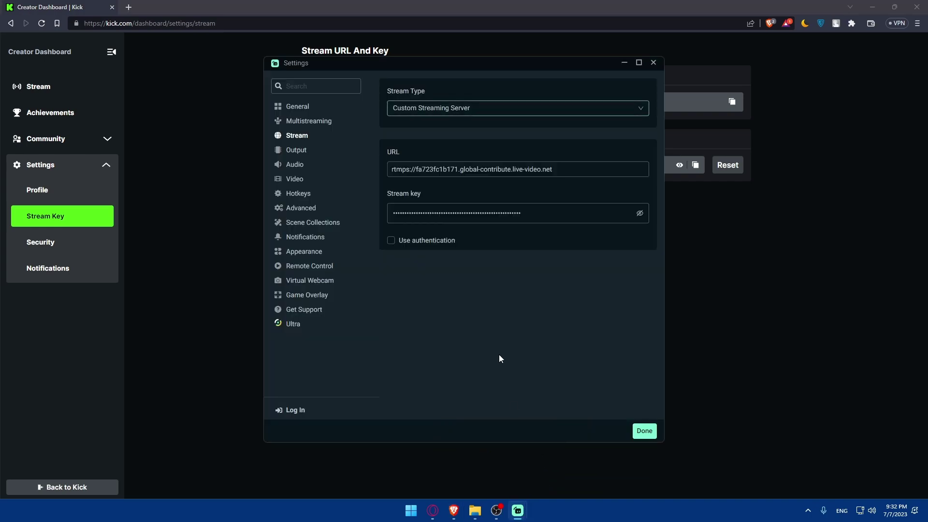
{"action": "left_click", "coordinate": [644, 431]}
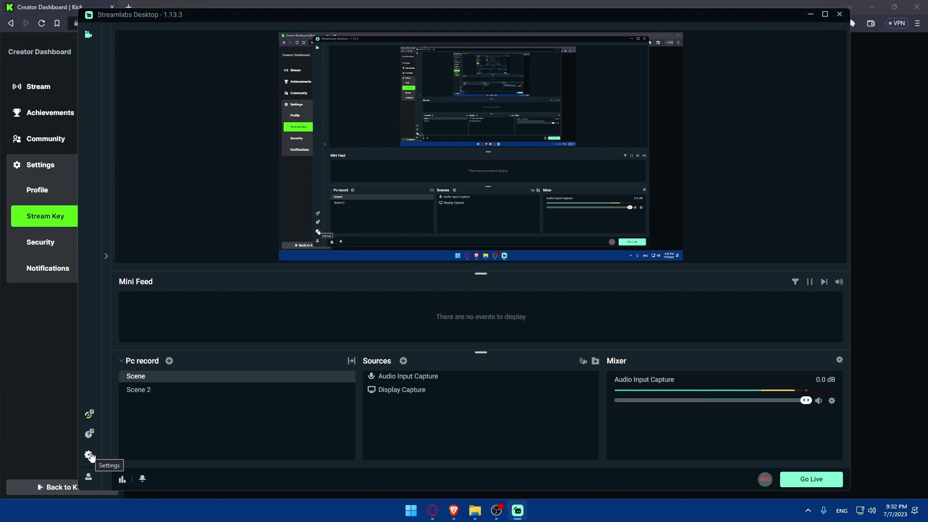
Step: Open Streamlabs Settings and scroll through the General page with English as the language
{"action": "left_click", "coordinate": [88, 454]}
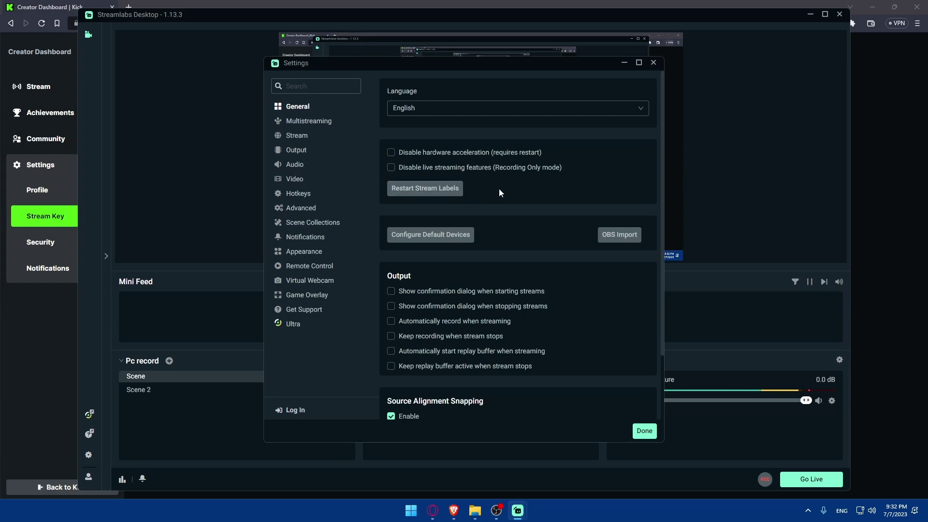
{"action": "scroll", "coordinate": [500, 192], "scroll_direction": "down", "scroll_amount": 2}
{"action": "scroll", "coordinate": [493, 169], "scroll_direction": "up", "scroll_amount": 2}
{"action": "scroll", "coordinate": [500, 244], "scroll_direction": "down", "scroll_amount": 2}
{"action": "scroll", "coordinate": [501, 248], "scroll_direction": "up", "scroll_amount": 2}
{"action": "scroll", "coordinate": [503, 254], "scroll_direction": "down", "scroll_amount": 2}
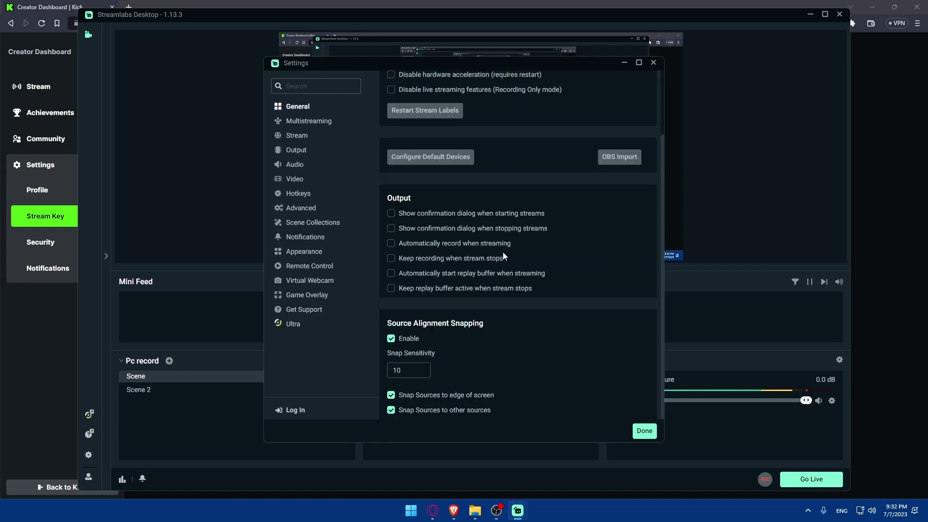
{"action": "mouse_move", "coordinate": [500, 504]}
{"action": "scroll", "coordinate": [504, 222], "scroll_direction": "up", "scroll_amount": 2}
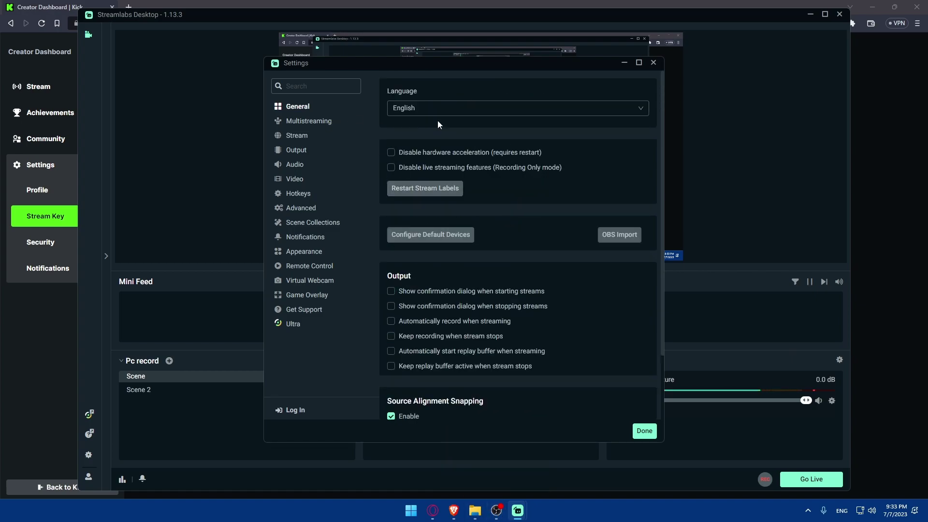
Step: Enable Use authentication on the Stream page, leaving Username and Password empty
{"action": "left_click", "coordinate": [303, 135]}
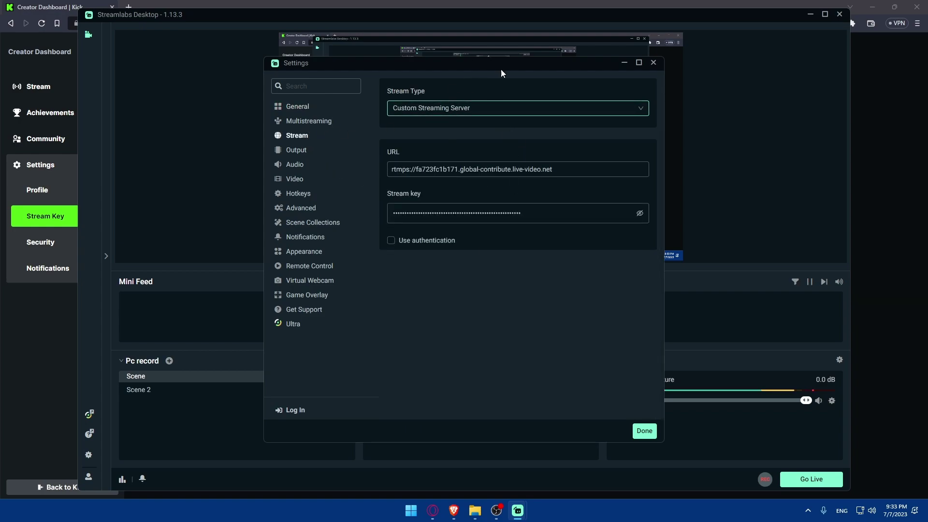
{"action": "left_click", "coordinate": [391, 241]}
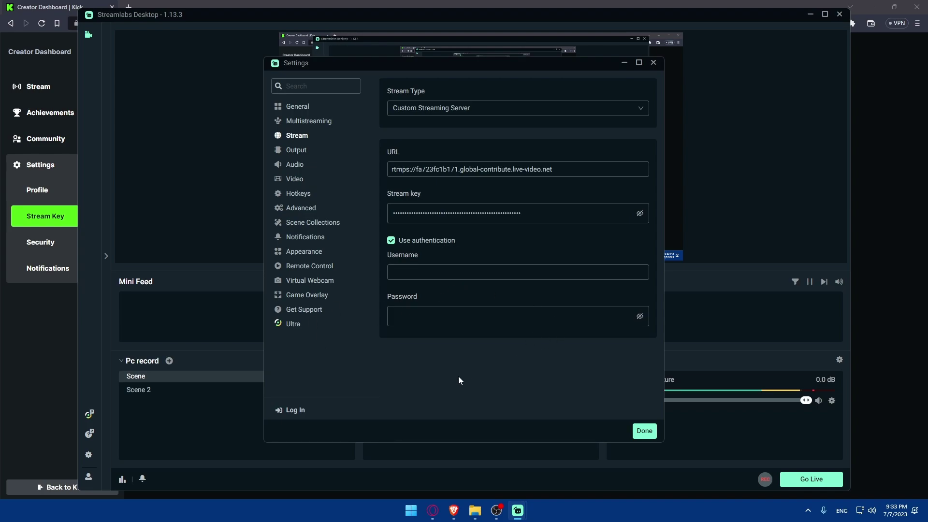
{"action": "left_click", "coordinate": [462, 316]}
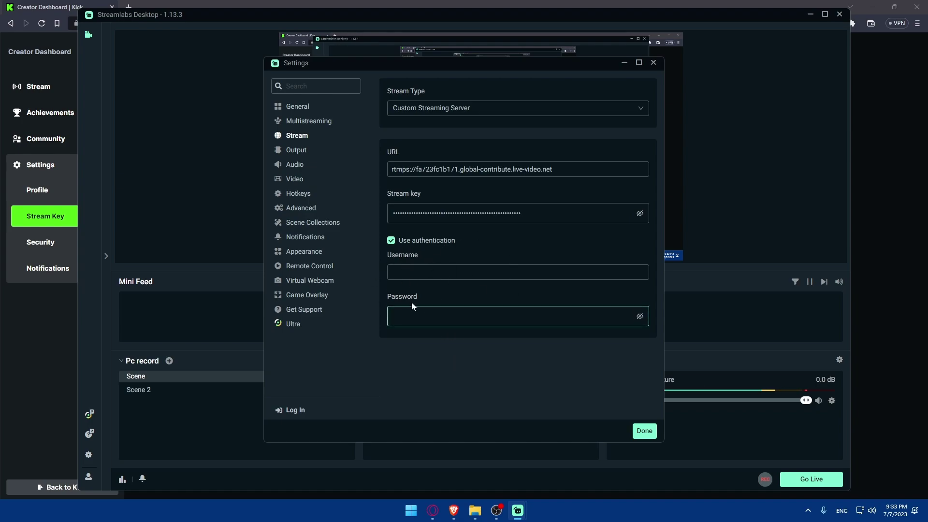
{"action": "left_click", "coordinate": [436, 328]}
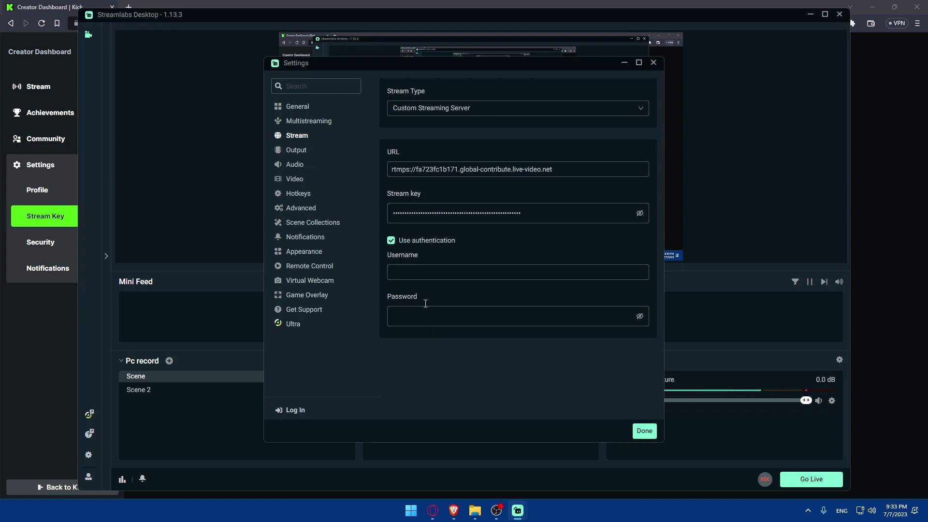
Step: Switch the Output settings page to Advanced output mode
{"action": "left_click", "coordinate": [305, 155]}
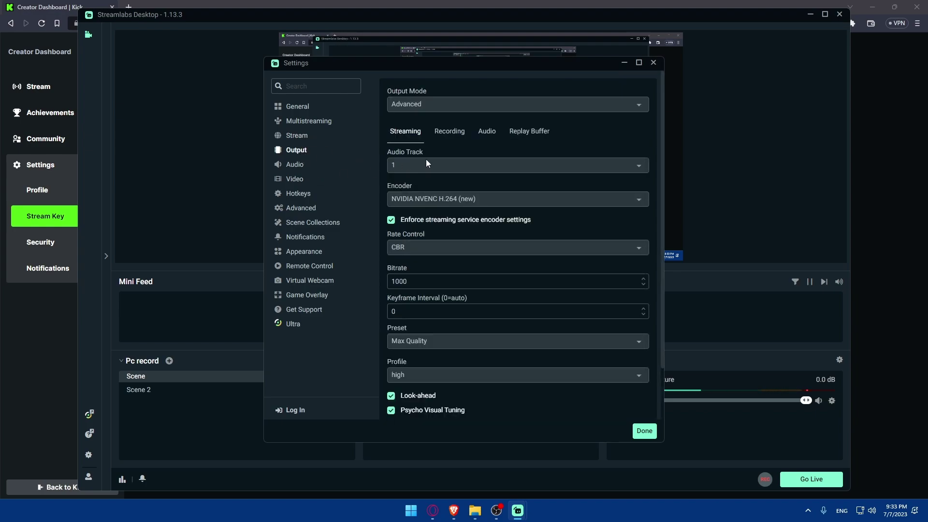
{"action": "left_click", "coordinate": [420, 104]}
{"action": "left_click", "coordinate": [419, 120]}
{"action": "left_click", "coordinate": [426, 103]}
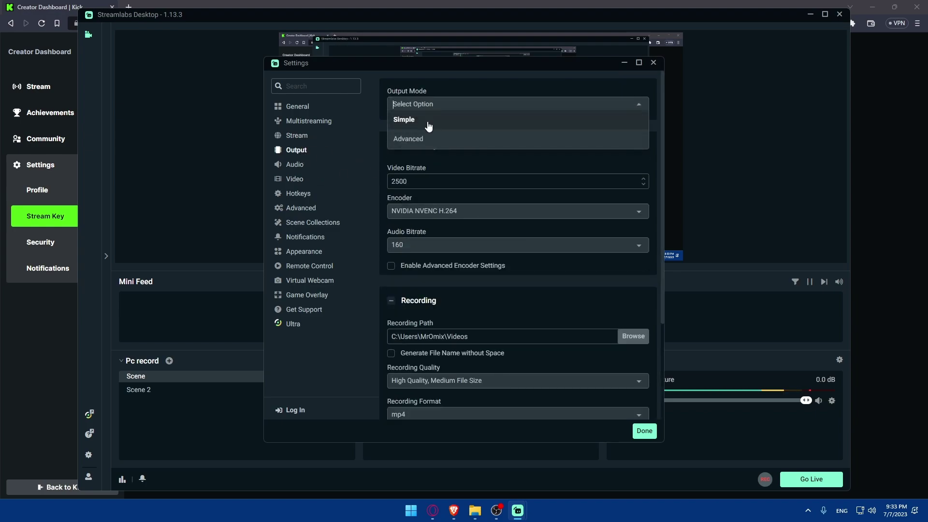
{"action": "left_click", "coordinate": [421, 139]}
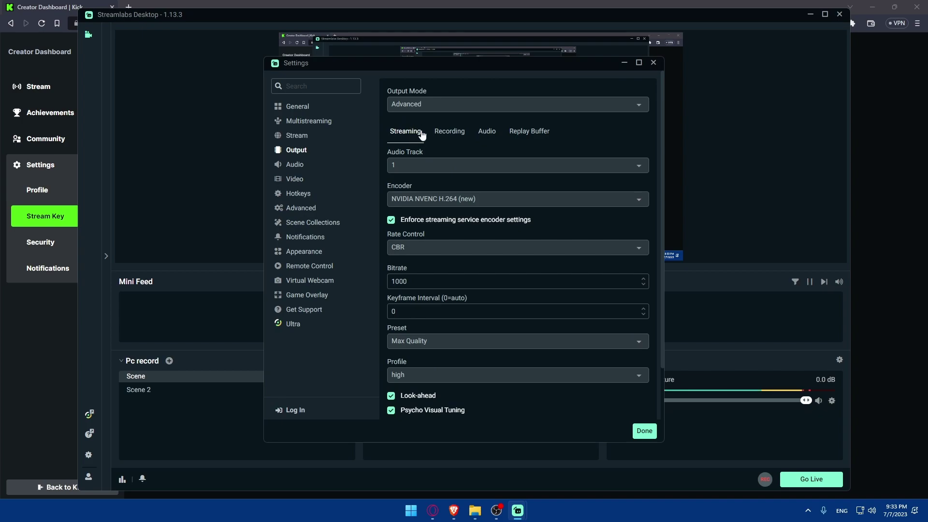
Step: Pick audio track 1 and the NVIDIA NVENC H.264 (new) encoder
{"action": "left_click", "coordinate": [409, 164]}
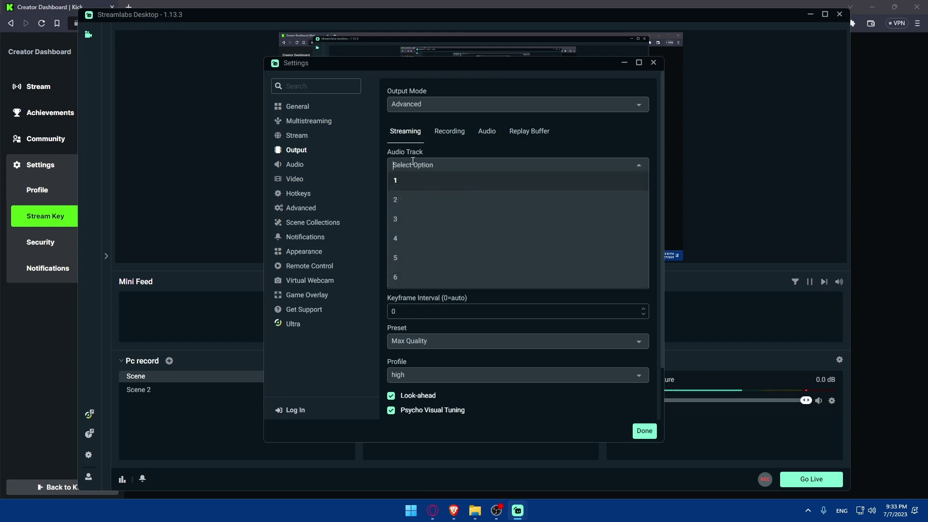
{"action": "left_click", "coordinate": [541, 180]}
{"action": "left_click", "coordinate": [478, 197]}
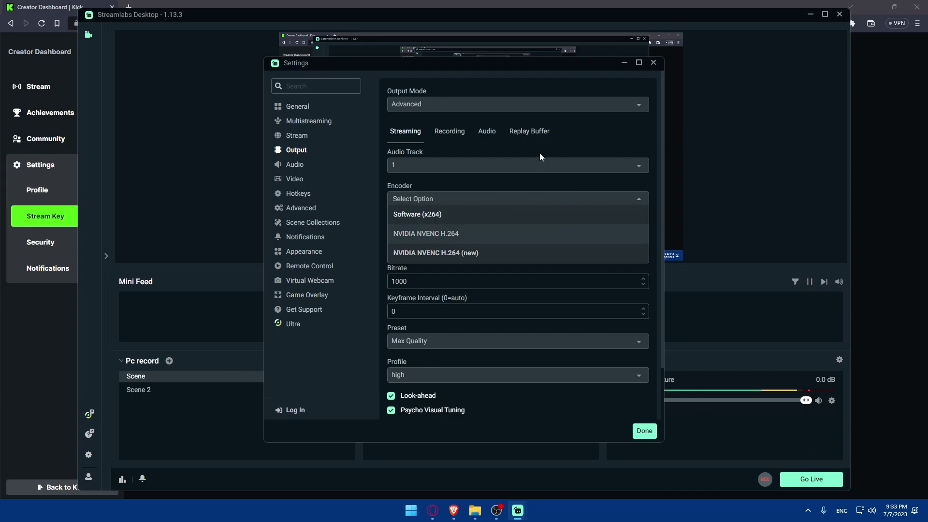
{"action": "left_click", "coordinate": [435, 253]}
Step: Confirm the streaming bitrate stays at 1000
{"action": "scroll", "coordinate": [529, 191], "scroll_direction": "down", "scroll_amount": 1}
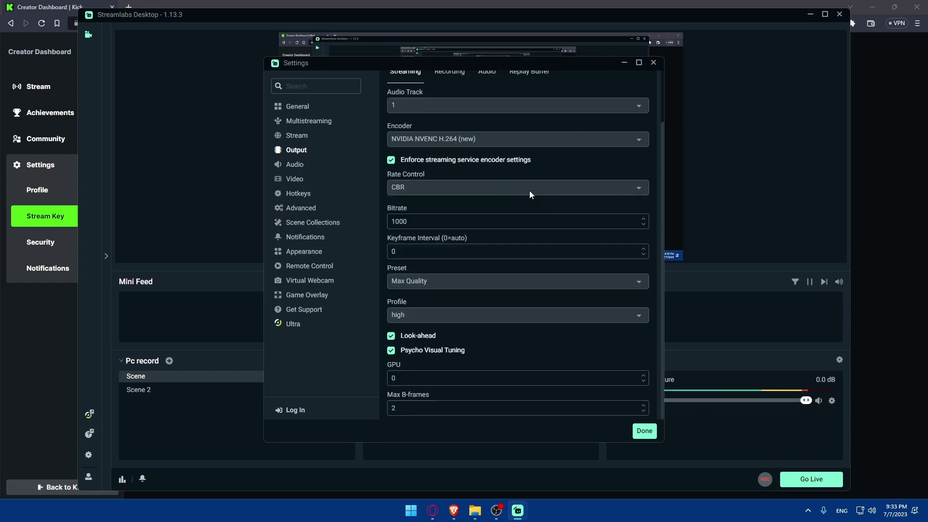
{"action": "left_click_drag", "start_coordinate": [409, 221], "coordinate": [383, 219]}
{"action": "left_click", "coordinate": [415, 223]}
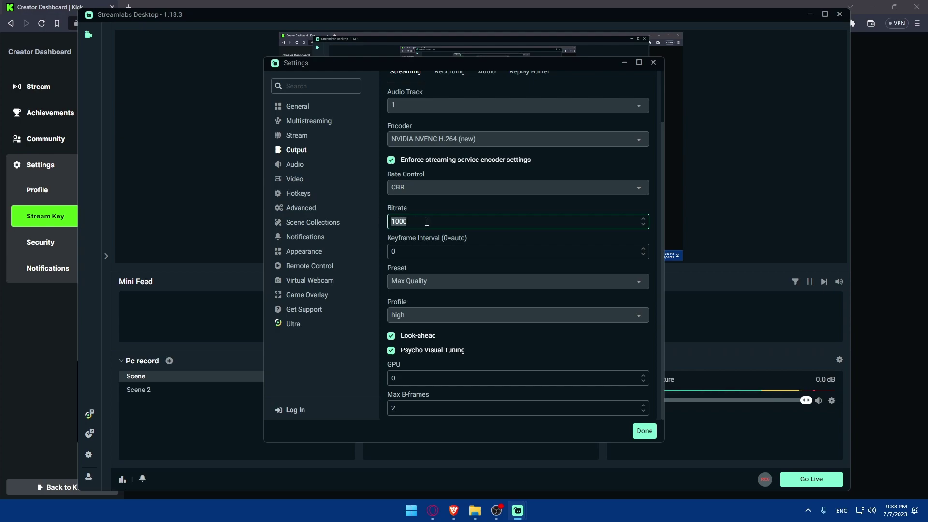
{"action": "left_click", "coordinate": [427, 222]}
{"action": "left_click", "coordinate": [433, 238]}
Step: Keep the Max Quality preset and high profile, and turn off Look-ahead
{"action": "left_click", "coordinate": [432, 283]}
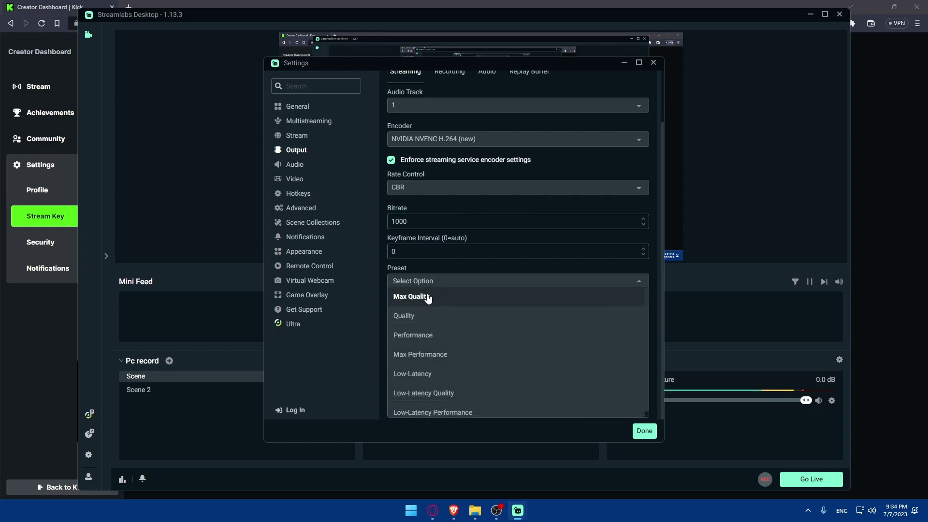
{"action": "left_click", "coordinate": [446, 297]}
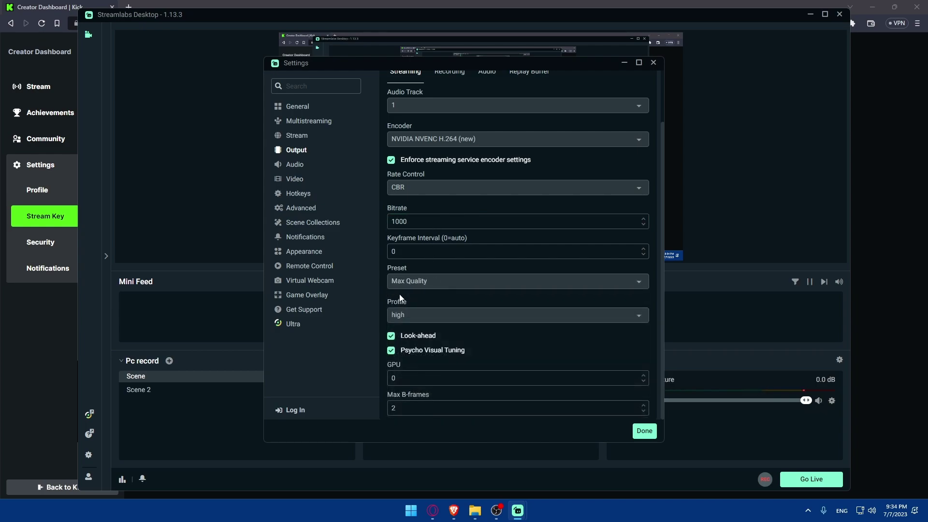
{"action": "left_click", "coordinate": [419, 282]}
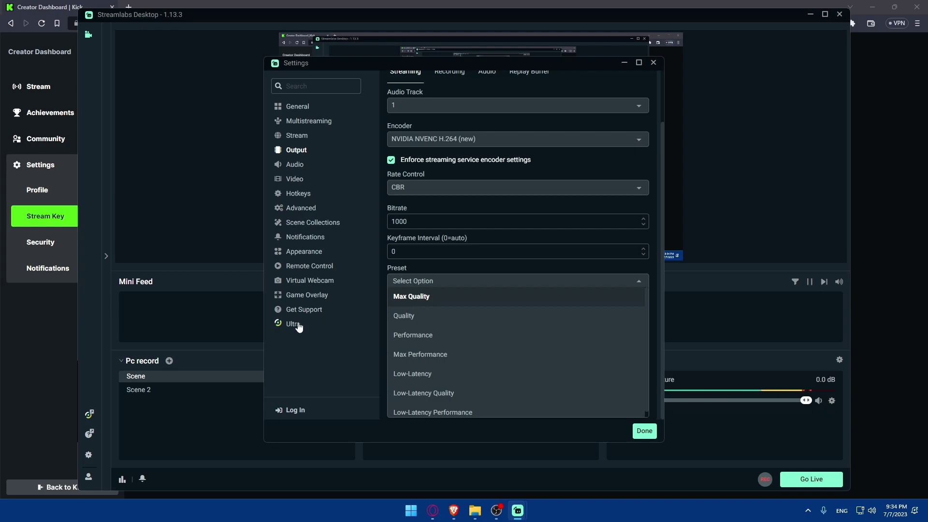
{"action": "left_click", "coordinate": [447, 295]}
{"action": "left_click", "coordinate": [435, 282]}
{"action": "left_click", "coordinate": [461, 300]}
{"action": "left_click", "coordinate": [433, 314]}
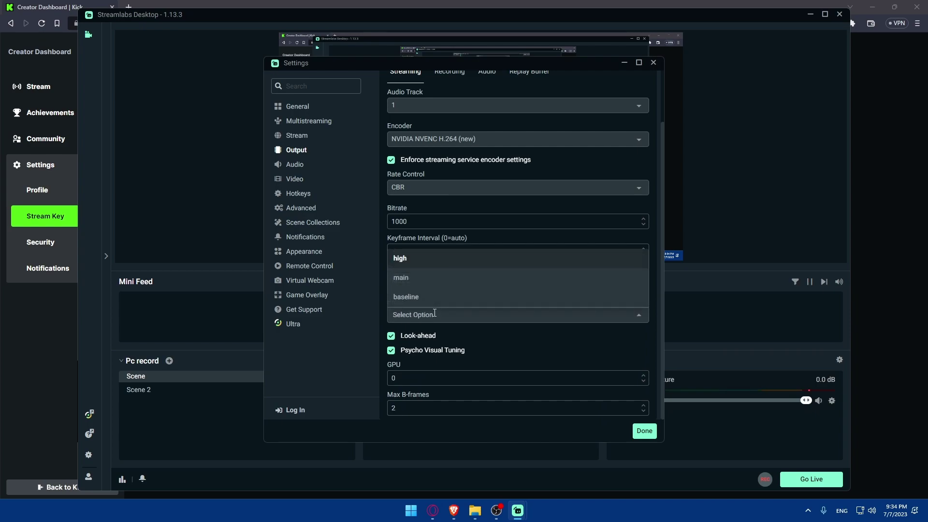
{"action": "left_click", "coordinate": [485, 334]}
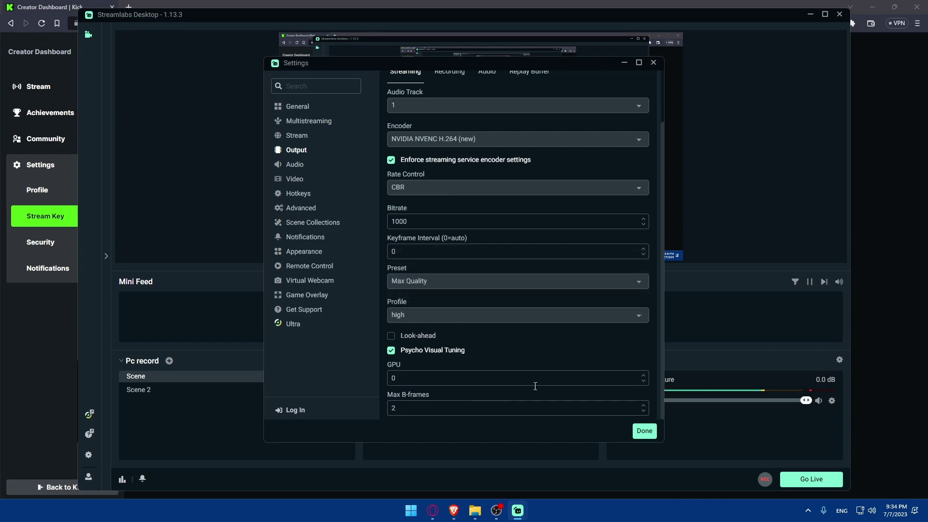
Step: Go to the Video settings and keep the base canvas resolution at 1920x1080
{"action": "left_click", "coordinate": [294, 164]}
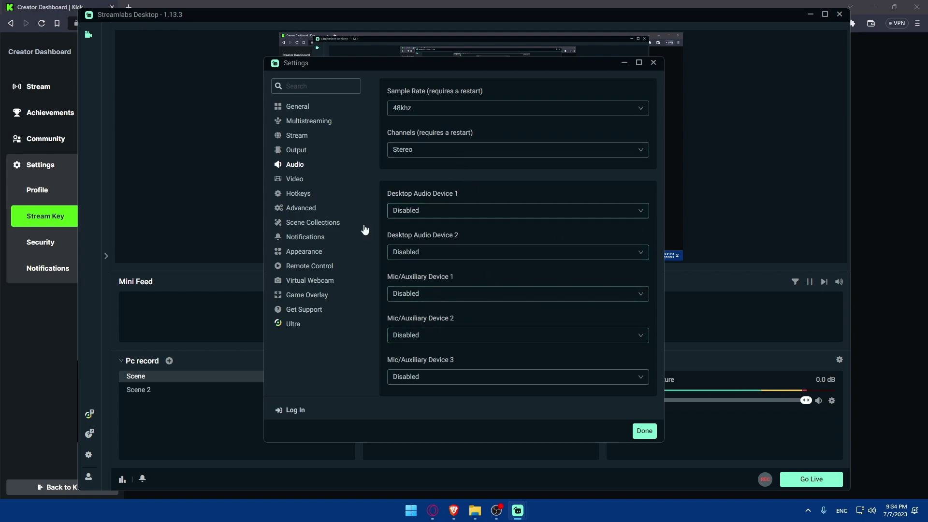
{"action": "left_click", "coordinate": [295, 180]}
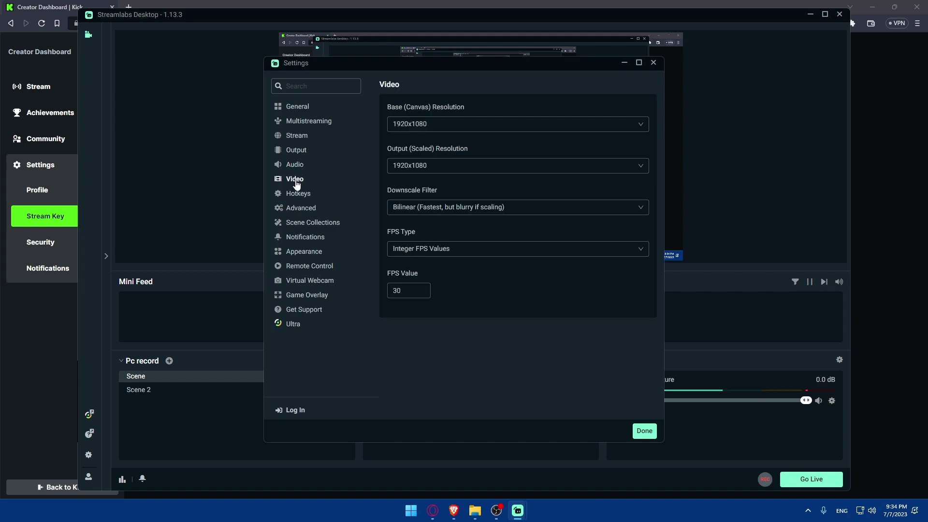
{"action": "left_click", "coordinate": [449, 126]}
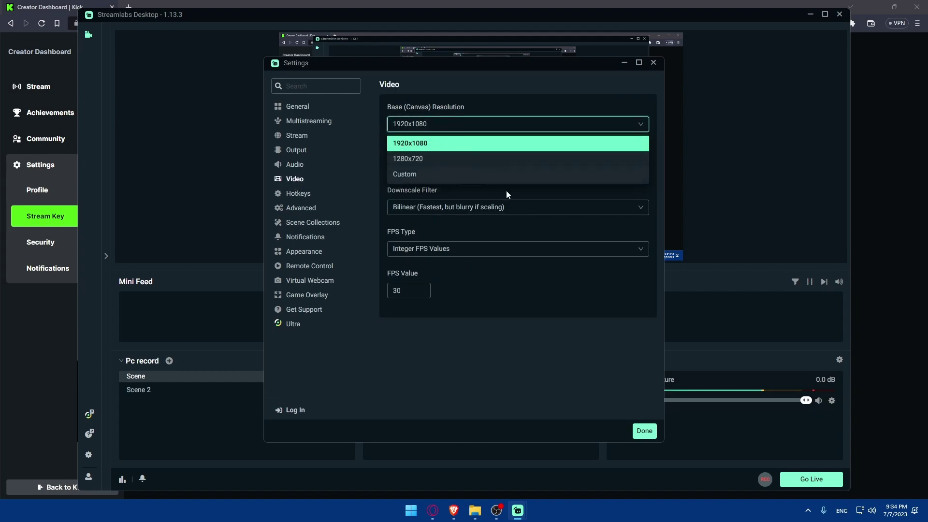
{"action": "left_click", "coordinate": [528, 193]}
Step: Keep the output (scaled) resolution at 1920x1080 as well
{"action": "left_click", "coordinate": [445, 169]}
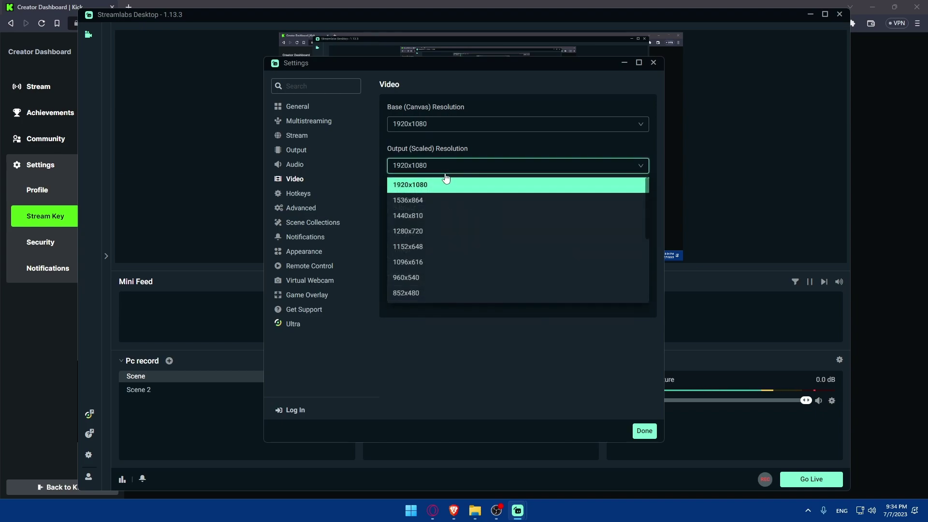
{"action": "key", "text": "Escape"}
{"action": "left_click", "coordinate": [446, 166]}
{"action": "left_click", "coordinate": [448, 338]}
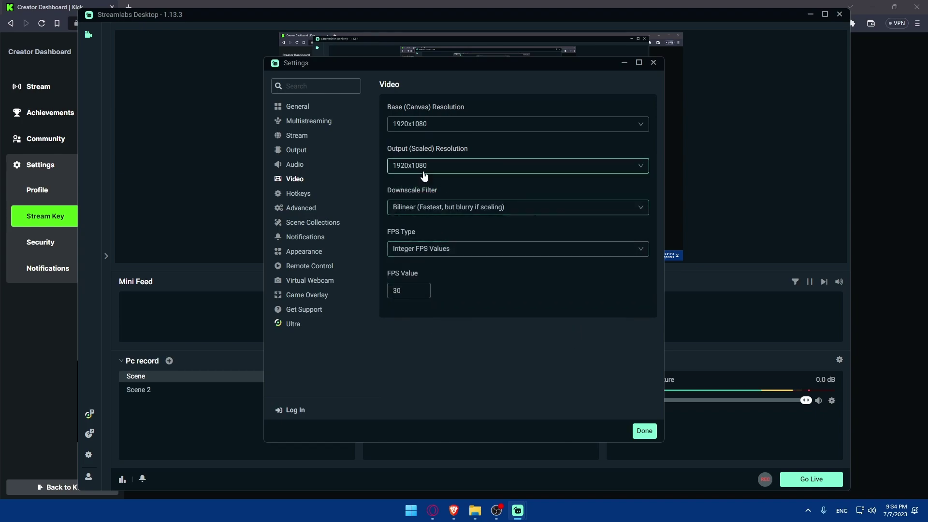
{"action": "left_click", "coordinate": [428, 167]}
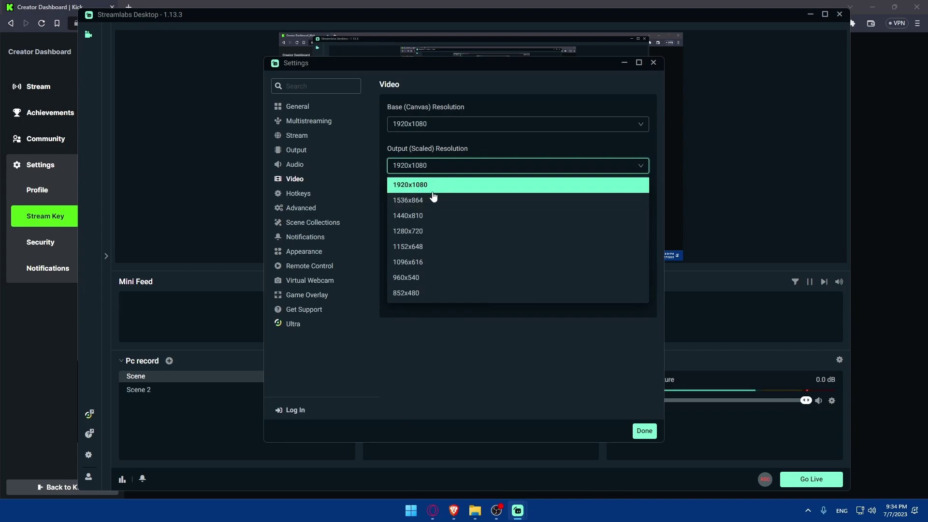
{"action": "left_click", "coordinate": [479, 348]}
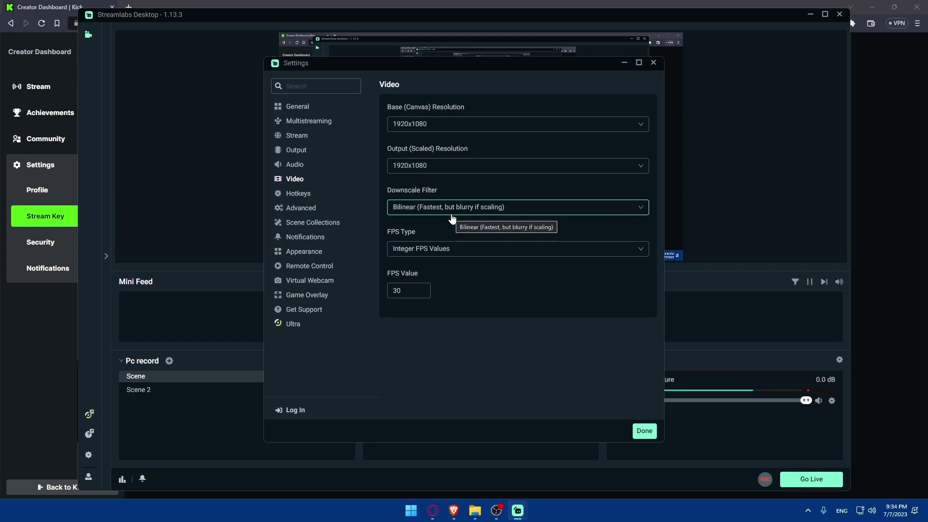
Step: Keep the Bilinear downscale filter and Integer FPS at 30, then go to Hotkeys
{"action": "left_click", "coordinate": [452, 215]}
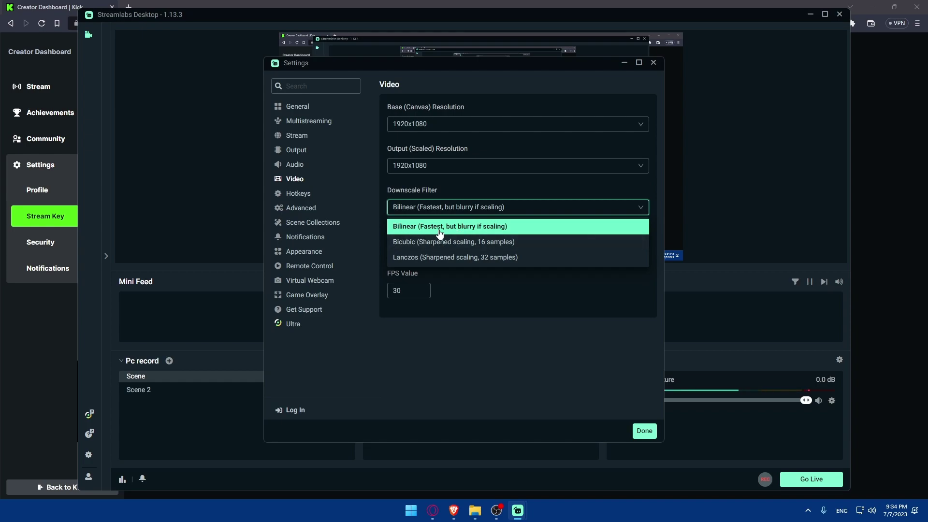
{"action": "left_click", "coordinate": [495, 283]}
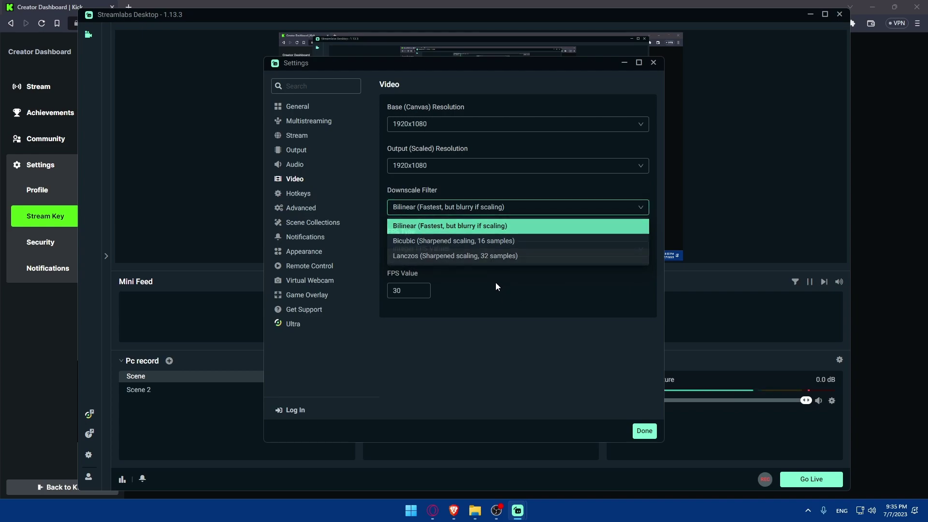
{"action": "left_click", "coordinate": [473, 253]}
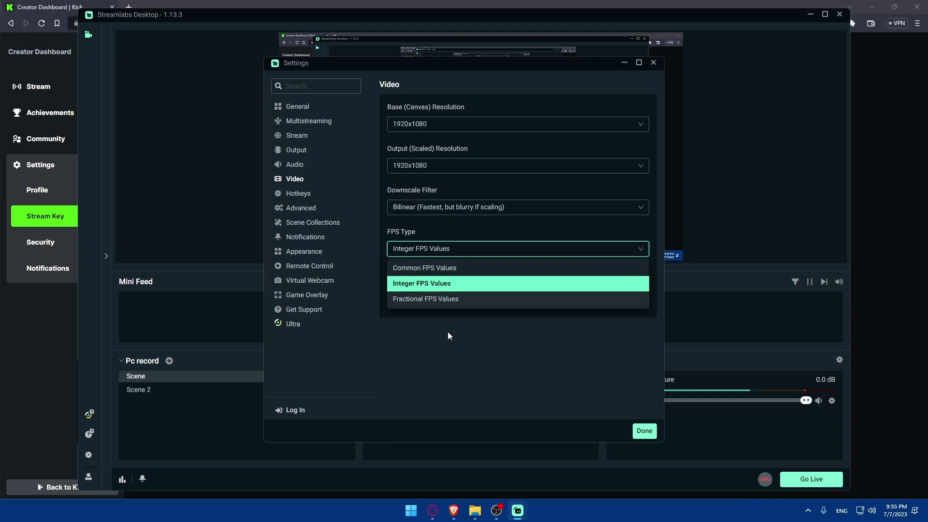
{"action": "left_click", "coordinate": [433, 323]}
{"action": "left_click", "coordinate": [411, 291]}
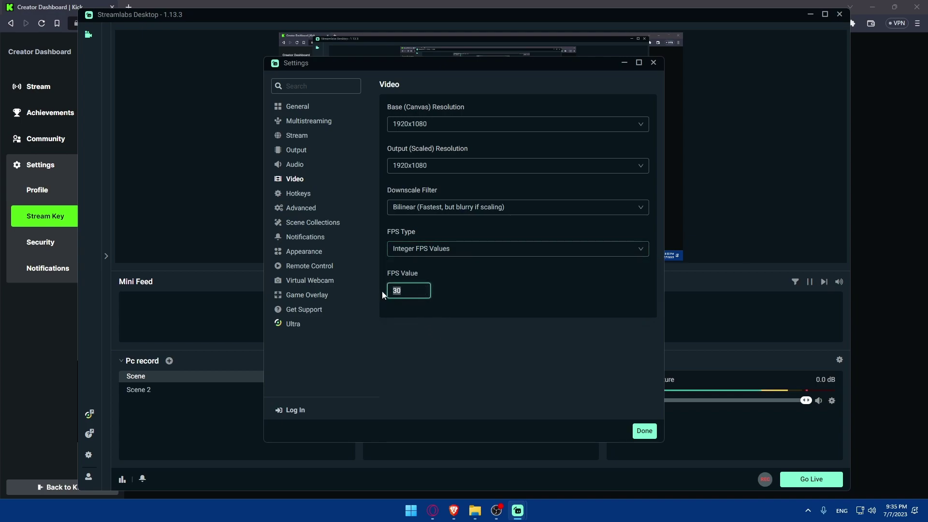
{"action": "left_click", "coordinate": [302, 194]}
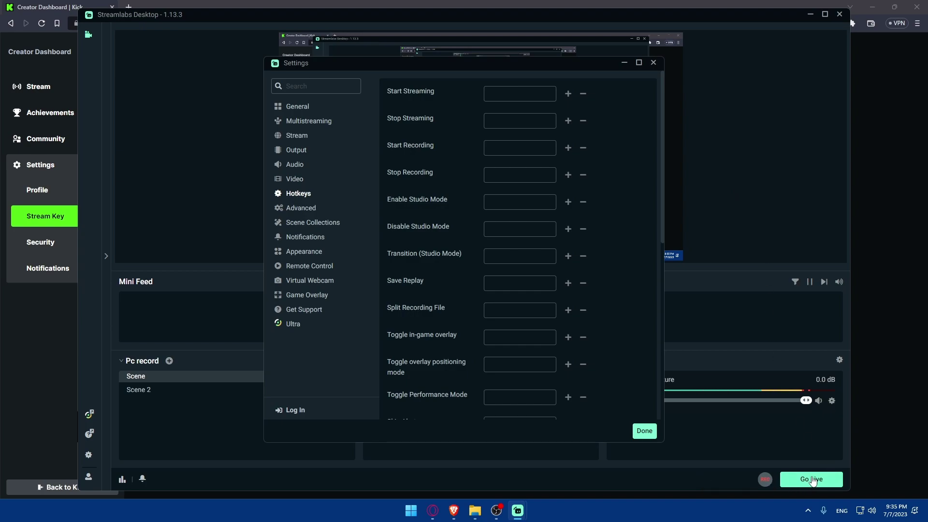
Step: Bind Ctrl+1 to both the Start Streaming and Stop Streaming hotkeys
{"action": "left_click", "coordinate": [507, 97]}
{"action": "left_click", "coordinate": [495, 116]}
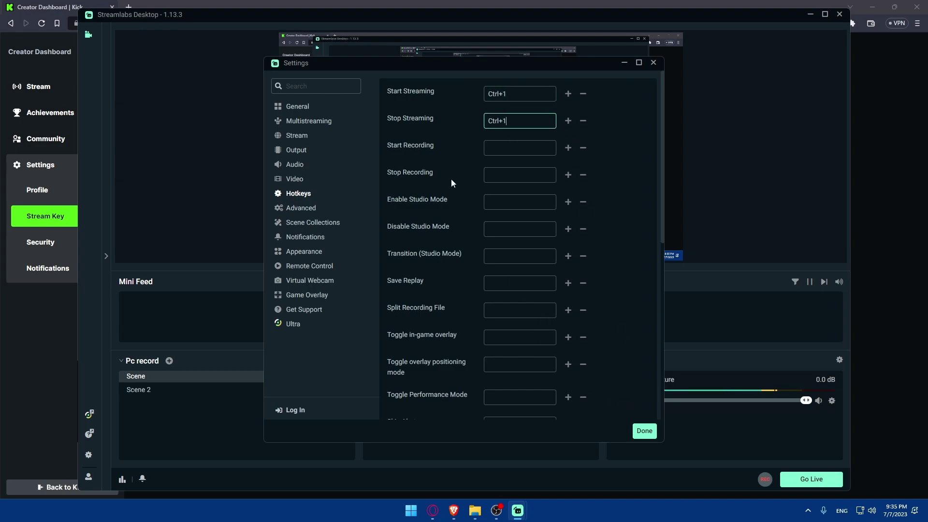
Step: Look through the Advanced settings page
{"action": "left_click", "coordinate": [294, 206]}
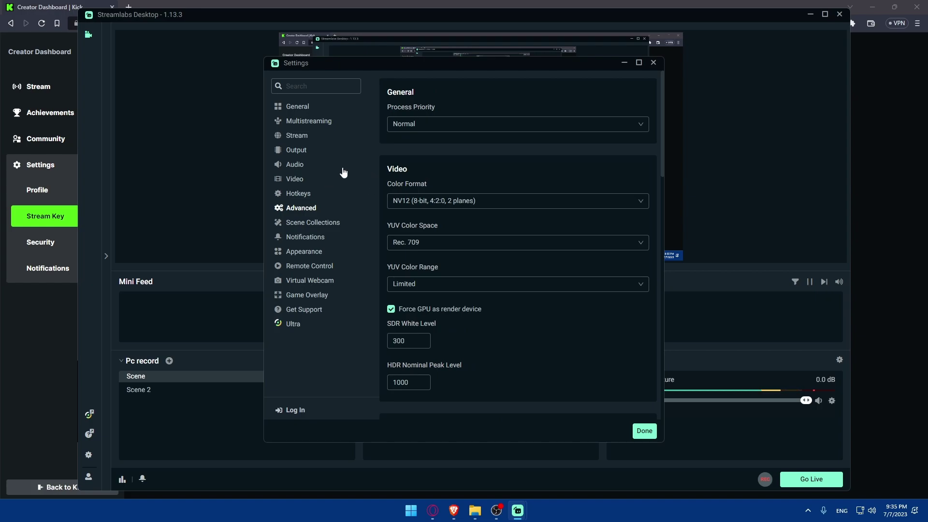
{"action": "scroll", "coordinate": [485, 176], "scroll_direction": "down", "scroll_amount": 10}
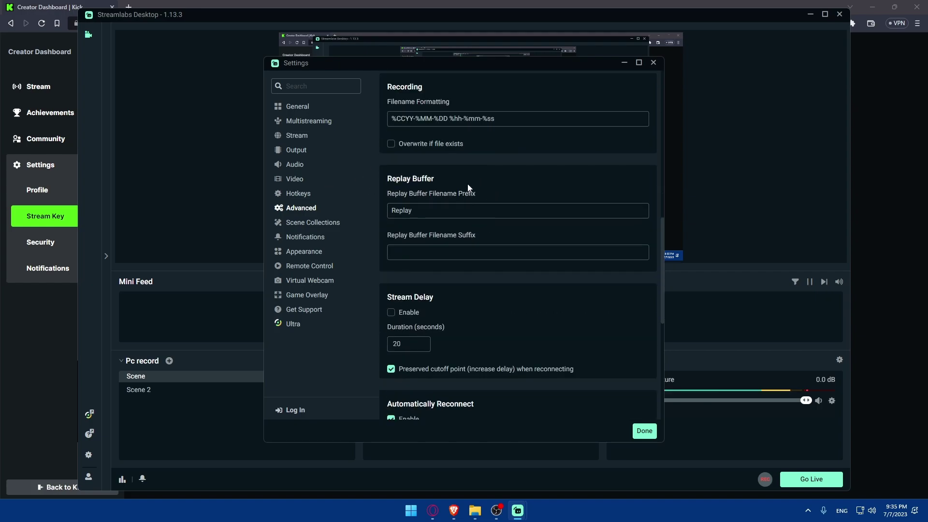
{"action": "scroll", "coordinate": [471, 202], "scroll_direction": "up", "scroll_amount": 10}
{"action": "scroll", "coordinate": [471, 202], "scroll_direction": "down", "scroll_amount": 8}
{"action": "scroll", "coordinate": [471, 202], "scroll_direction": "up", "scroll_amount": 8}
{"action": "scroll", "coordinate": [469, 199], "scroll_direction": "down", "scroll_amount": 10}
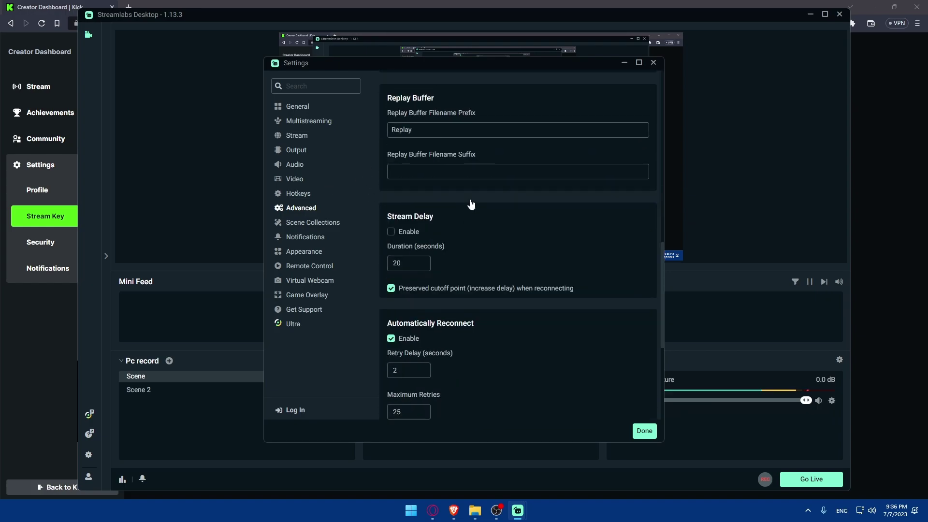
{"action": "scroll", "coordinate": [470, 199], "scroll_direction": "up", "scroll_amount": 10}
{"action": "scroll", "coordinate": [470, 201], "scroll_direction": "down", "scroll_amount": 12}
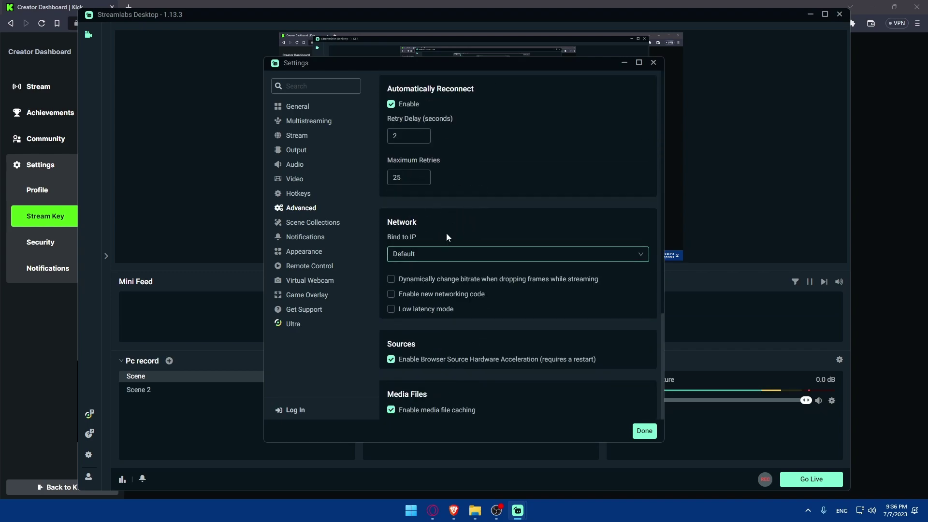
Step: Browse the Scene Collections, Notifications, Appearance, Remote Control, Virtual Webcam, Game Overlay and Support pages
{"action": "left_click", "coordinate": [310, 223]}
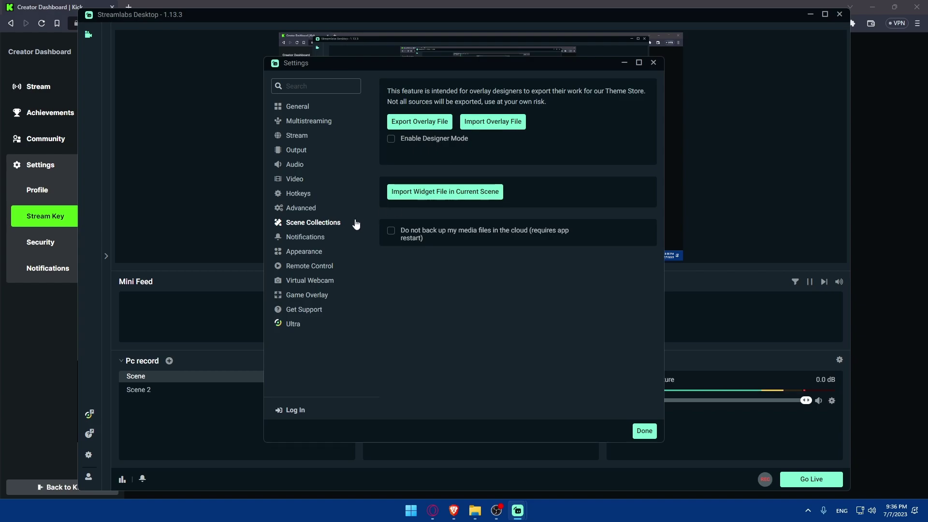
{"action": "left_click", "coordinate": [320, 238]}
{"action": "left_click", "coordinate": [304, 254]}
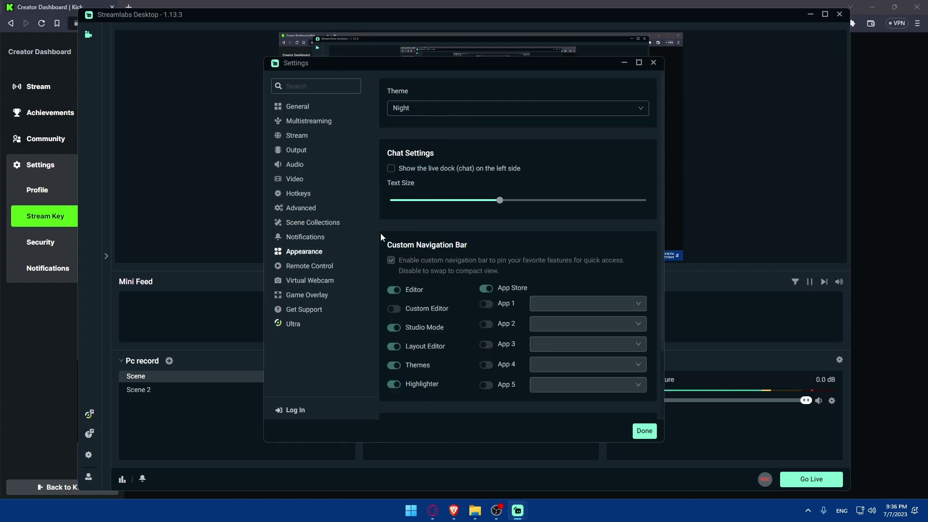
{"action": "left_click", "coordinate": [308, 268]}
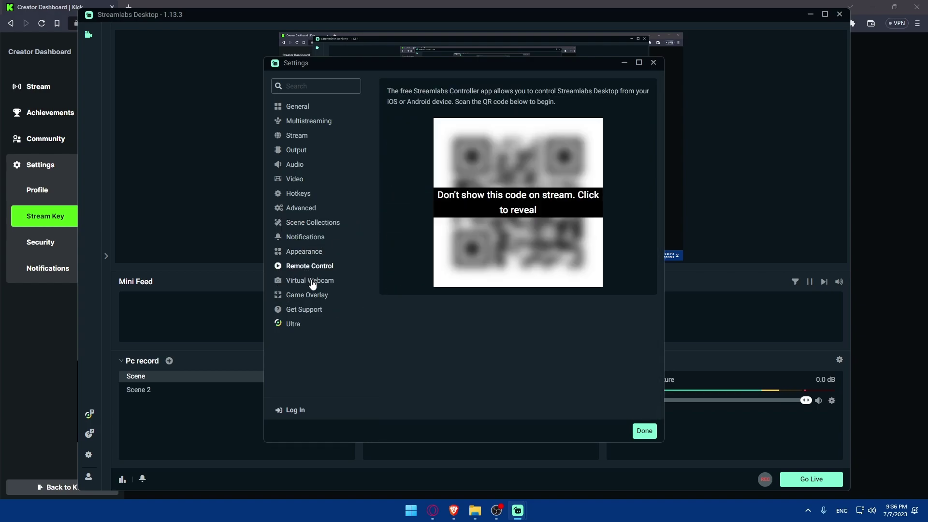
{"action": "left_click", "coordinate": [314, 283]}
{"action": "left_click", "coordinate": [318, 298]}
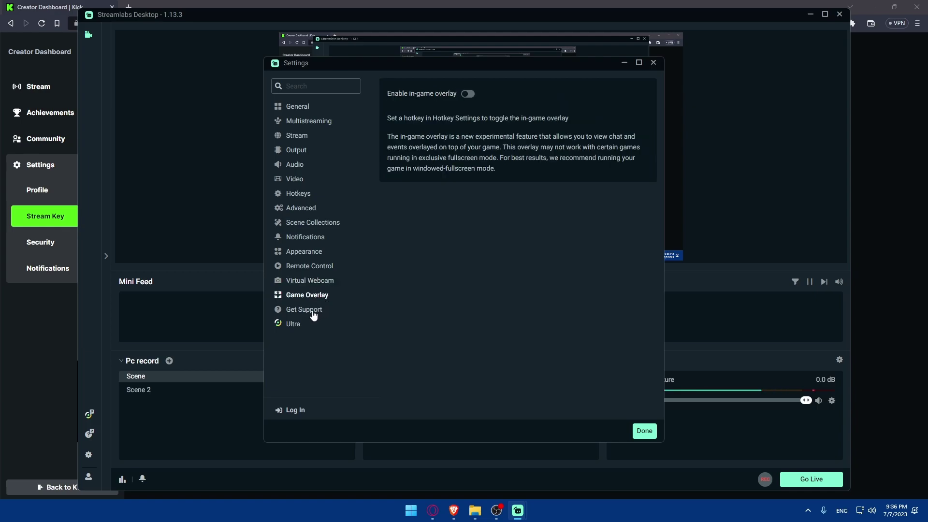
{"action": "left_click", "coordinate": [313, 312]}
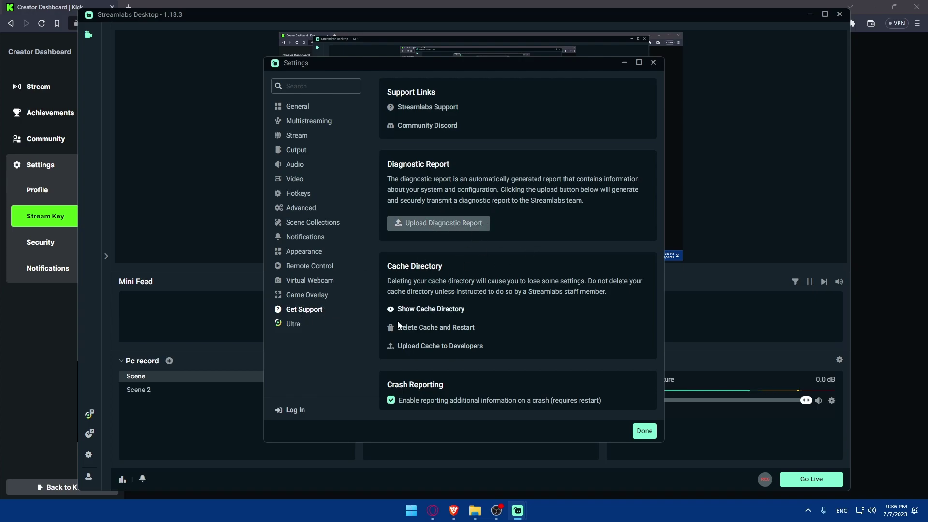
Step: Check the Ultra page, close Settings, and go live to Kick
{"action": "left_click", "coordinate": [293, 325]}
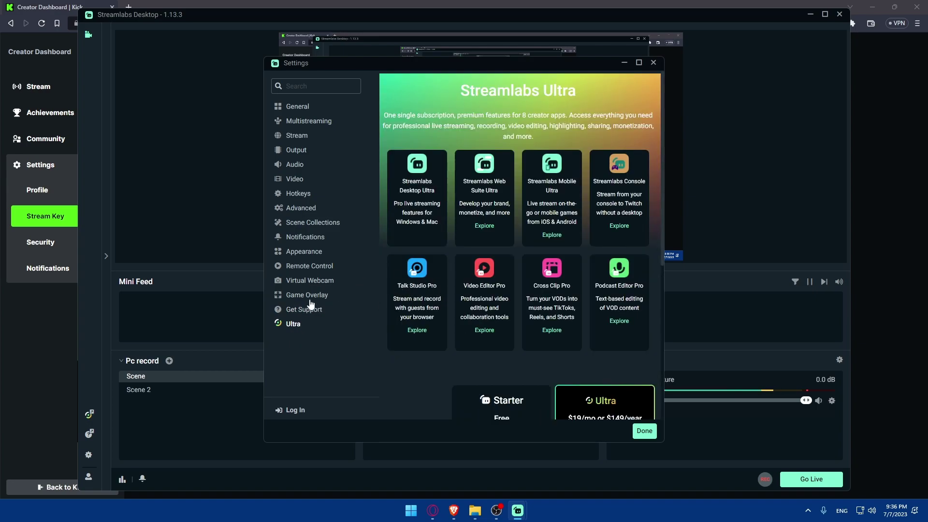
{"action": "scroll", "coordinate": [488, 239], "scroll_direction": "down", "scroll_amount": 10}
{"action": "scroll", "coordinate": [547, 240], "scroll_direction": "up", "scroll_amount": 10}
{"action": "left_click", "coordinate": [643, 431]}
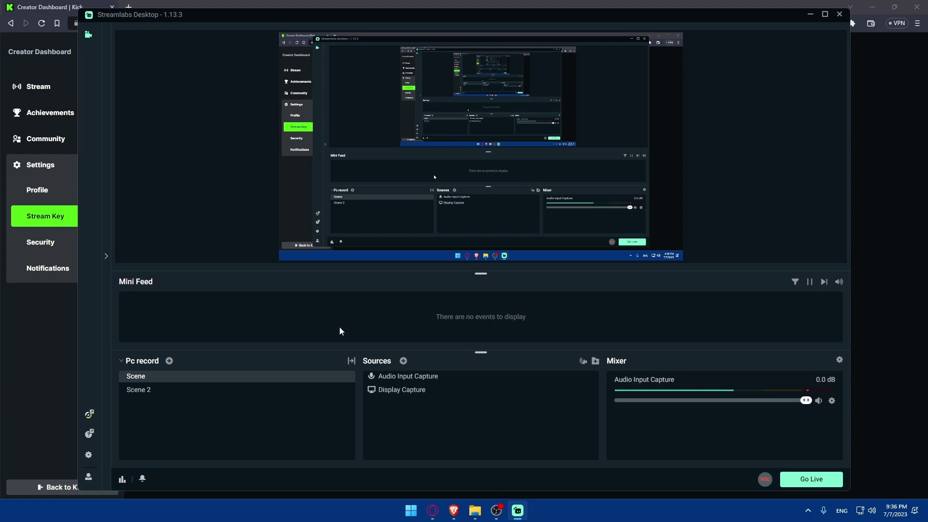
{"action": "left_click", "coordinate": [787, 478]}
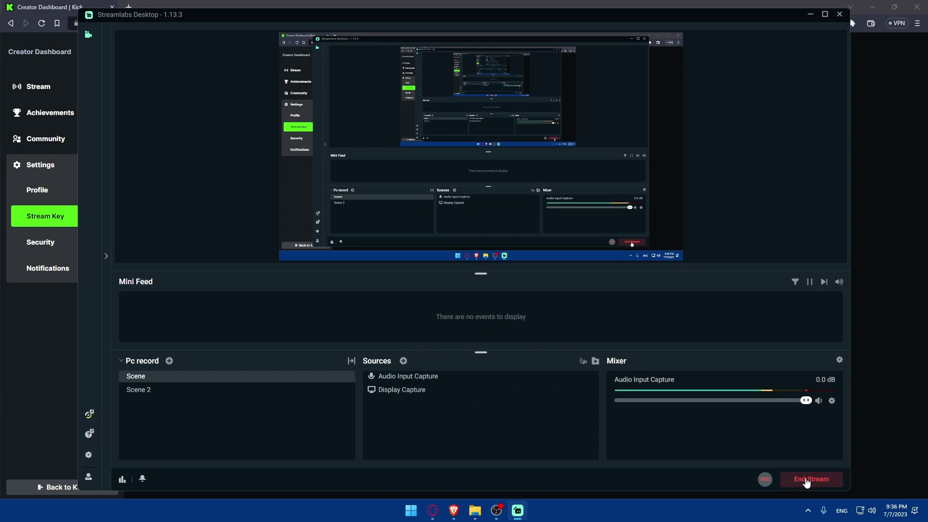
Step: Return to Kick and open the Creator Dashboard's Stream page
{"action": "left_click", "coordinate": [453, 510]}
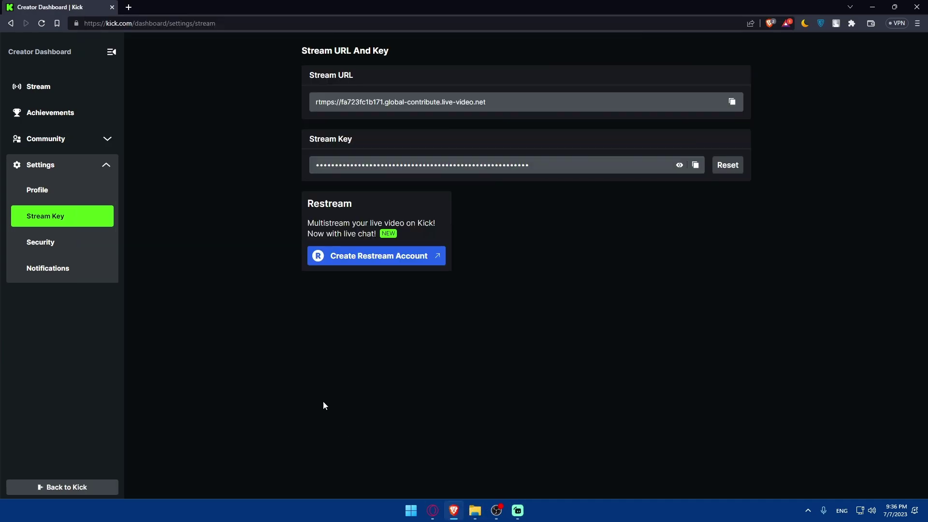
{"action": "left_click", "coordinate": [61, 90]}
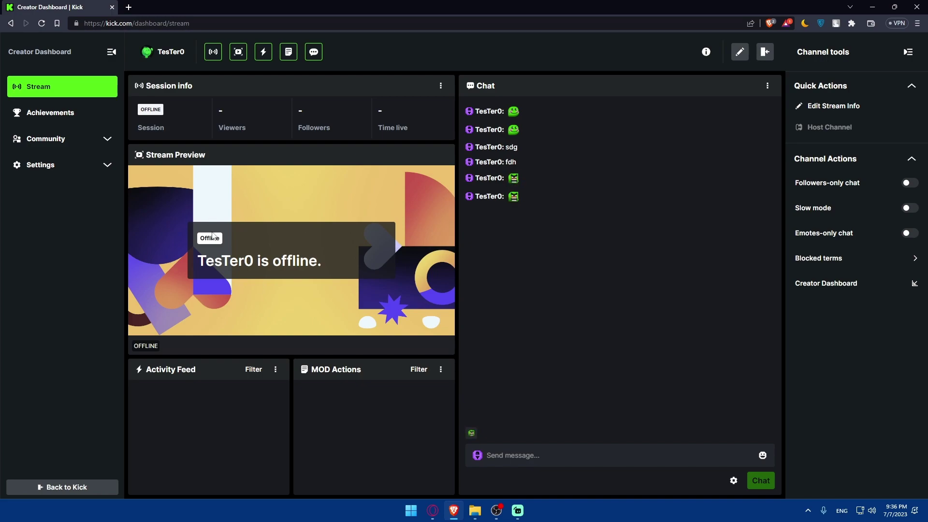
{"action": "left_click", "coordinate": [529, 455]}
{"action": "type", "text": "hud"}
{"action": "key", "text": "BackSpace"}
{"action": "key", "text": "BackSpace"}
{"action": "key", "text": "BackSpace"}
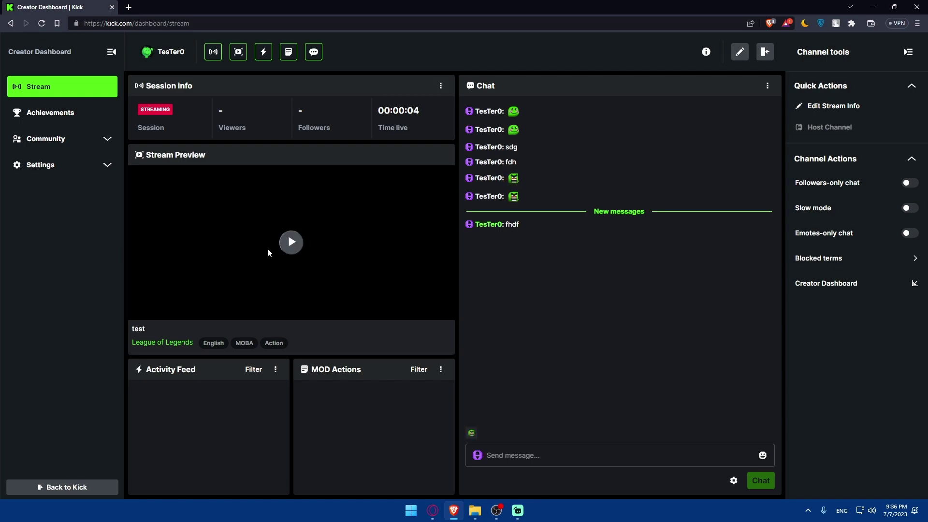
Step: Play the live stream preview muted, view it full screen, then exit full screen
{"action": "left_click", "coordinate": [244, 256]}
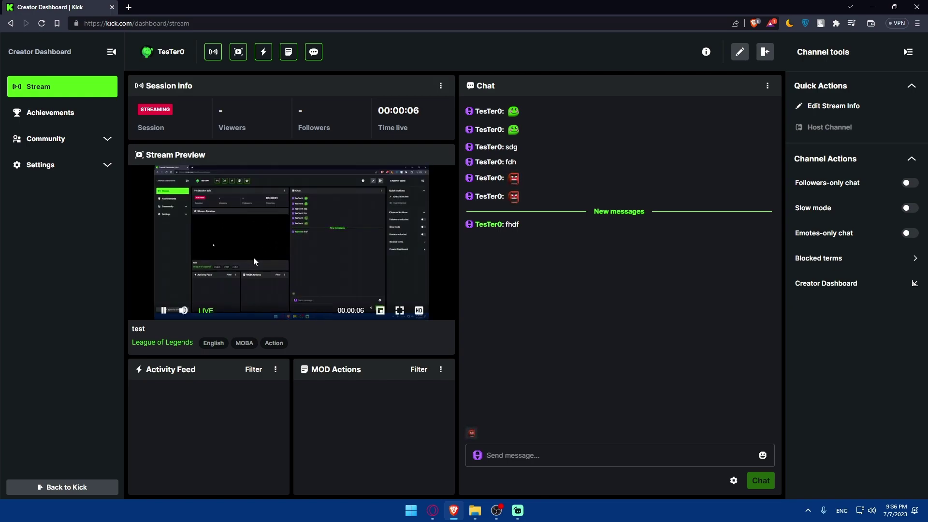
{"action": "left_click", "coordinate": [183, 310]}
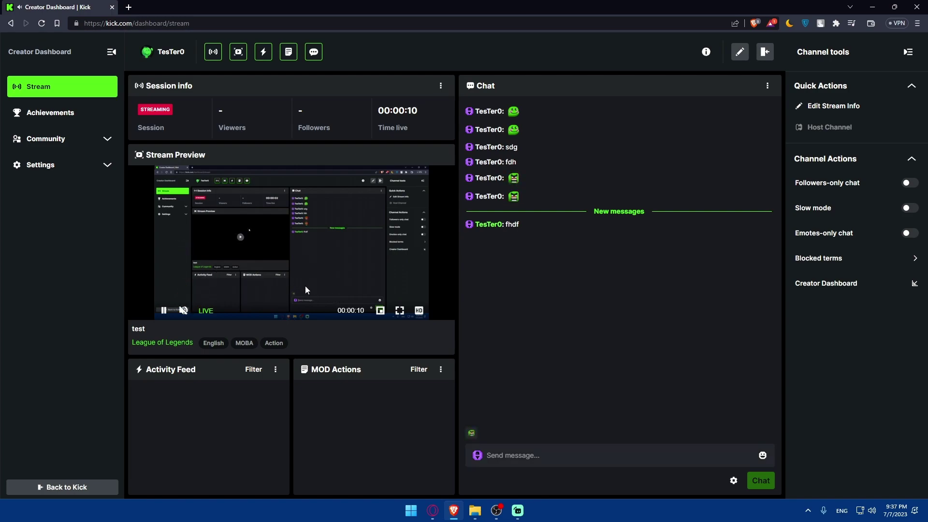
{"action": "left_click", "coordinate": [399, 310]}
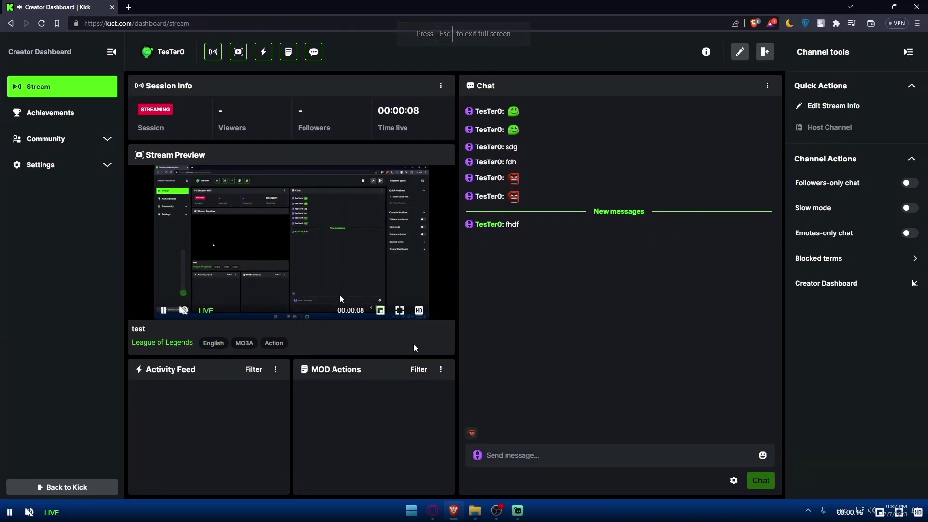
{"action": "key", "text": "Escape"}
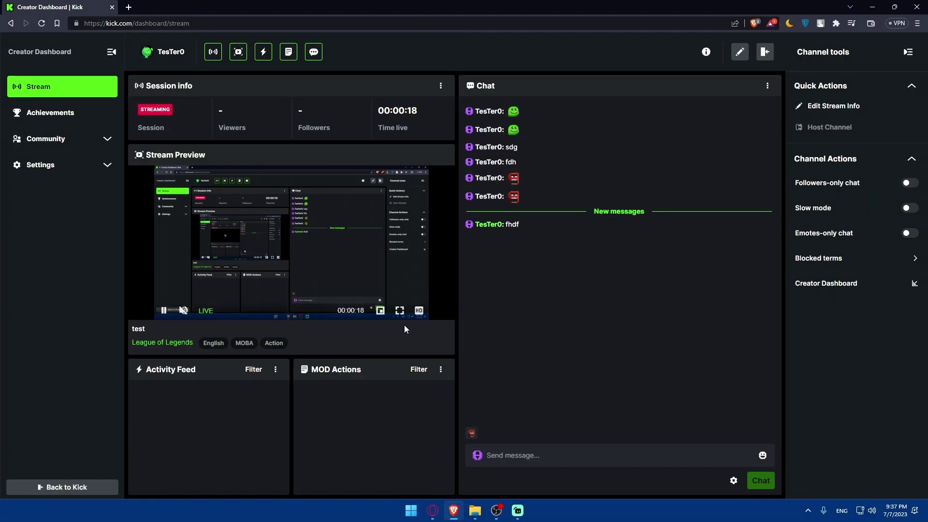
{"action": "mouse_move", "coordinate": [418, 312]}
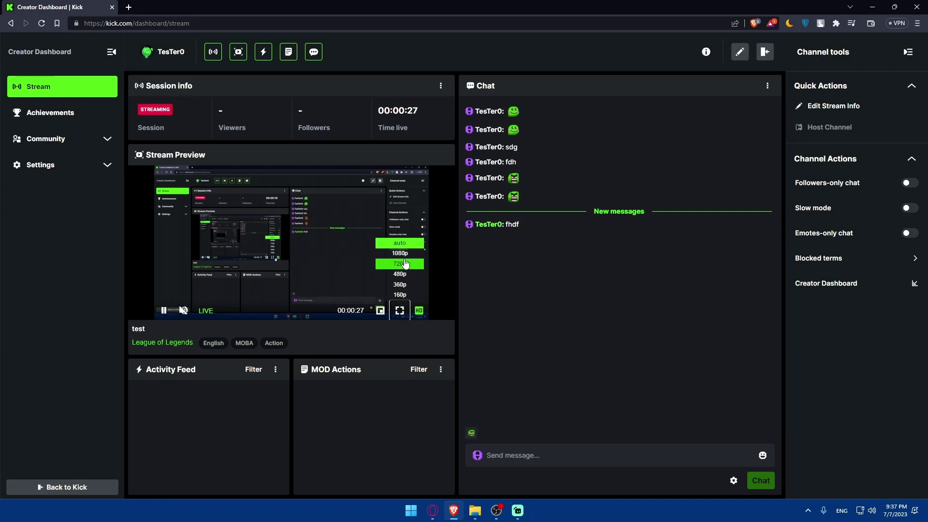
Step: Bring Streamlabs to the front, glance at the Ultra settings page, and close Settings
{"action": "left_click", "coordinate": [516, 510]}
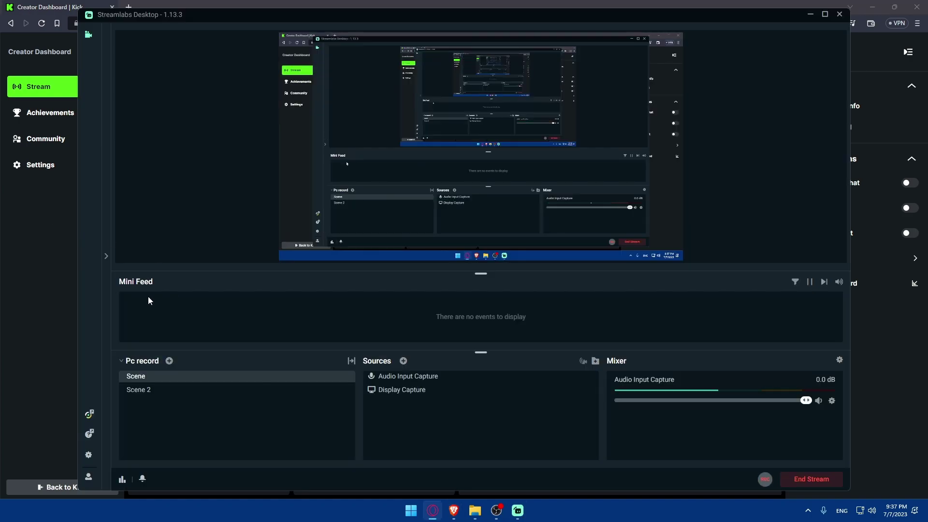
{"action": "left_click", "coordinate": [88, 454]}
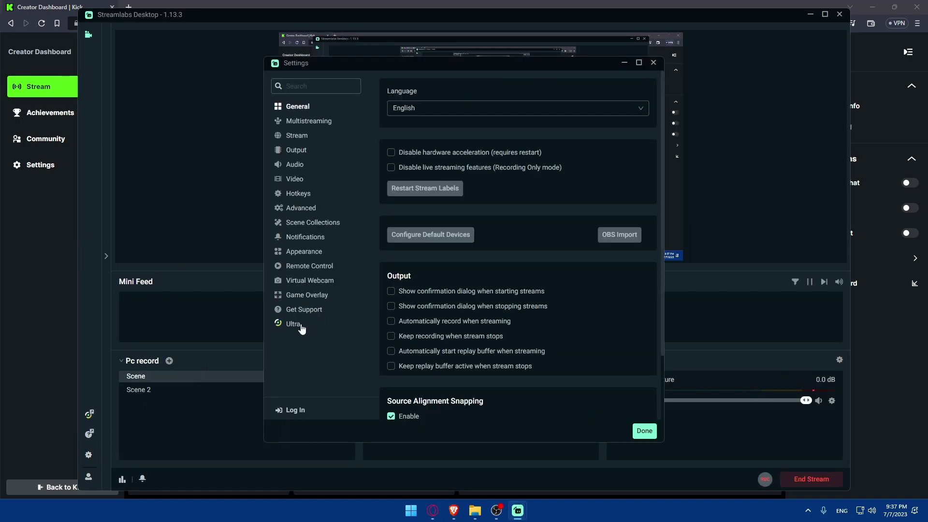
{"action": "left_click", "coordinate": [292, 324]}
{"action": "scroll", "coordinate": [534, 267], "scroll_direction": "down", "scroll_amount": 5}
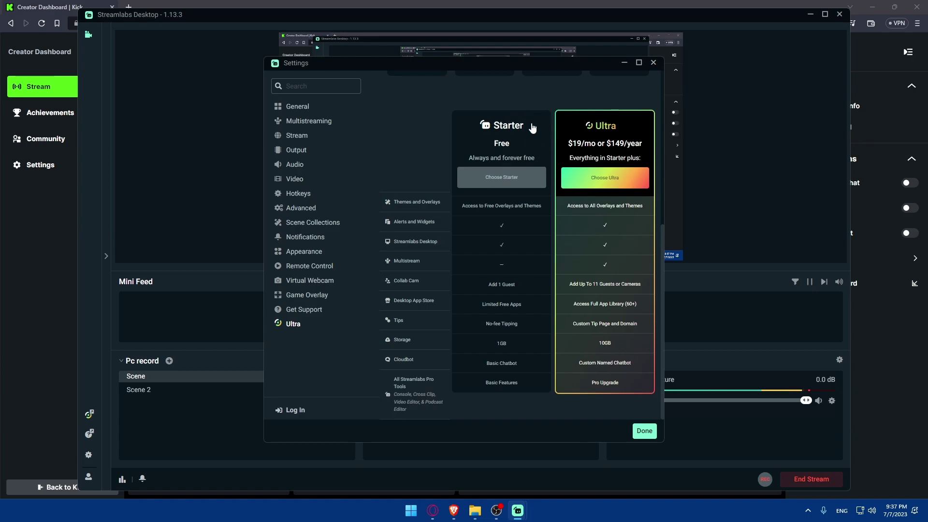
{"action": "left_click", "coordinate": [653, 63]}
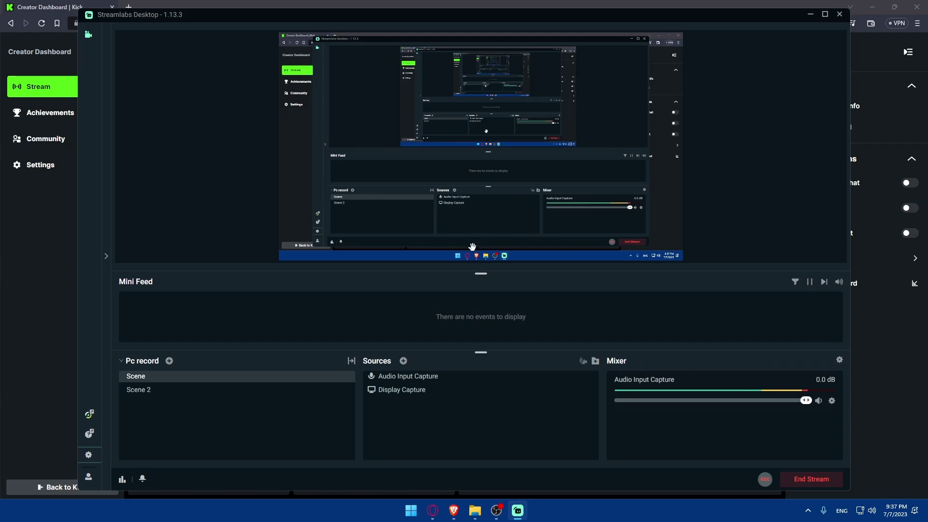
Step: End the test stream in Streamlabs and minimize it so Kick shows the channel offline
{"action": "left_click", "coordinate": [58, 261]}
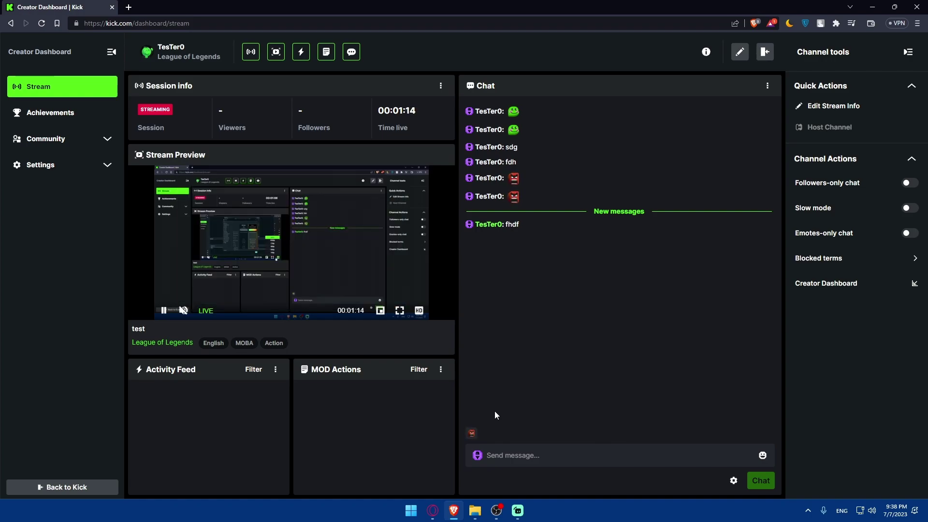
{"action": "left_click", "coordinate": [517, 510]}
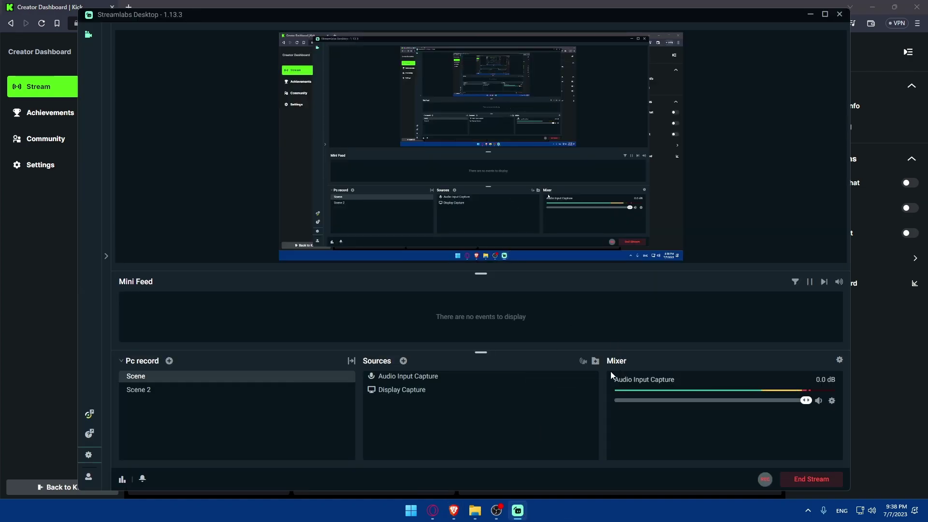
{"action": "left_click", "coordinate": [814, 480]}
{"action": "left_click", "coordinate": [808, 14]}
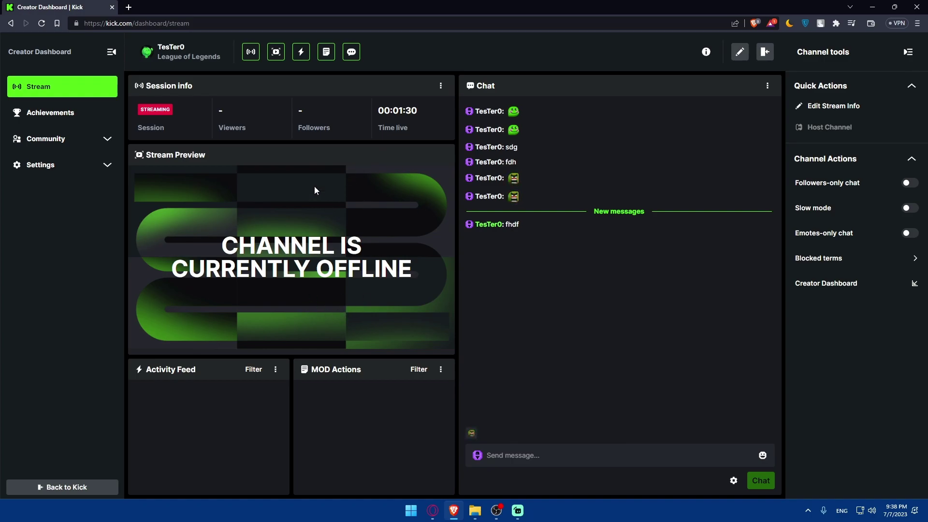
{"action": "left_click", "coordinate": [518, 509]}
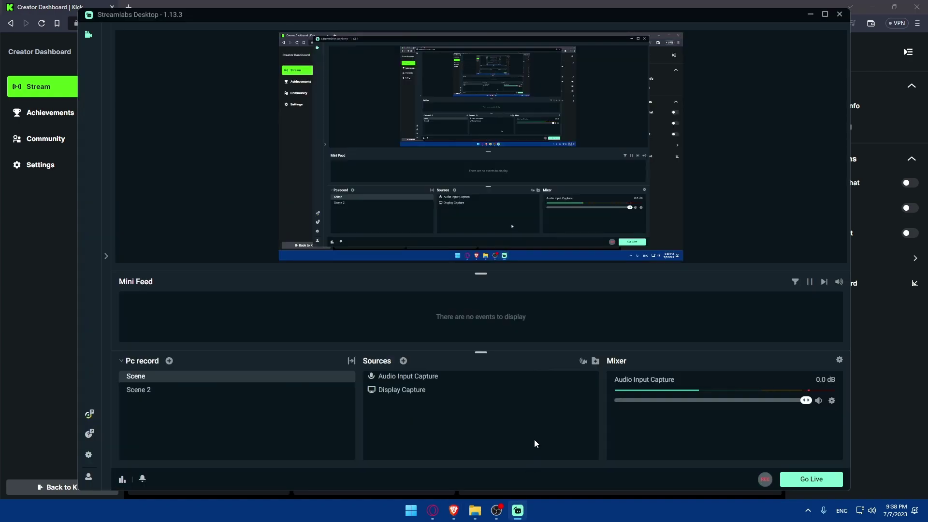